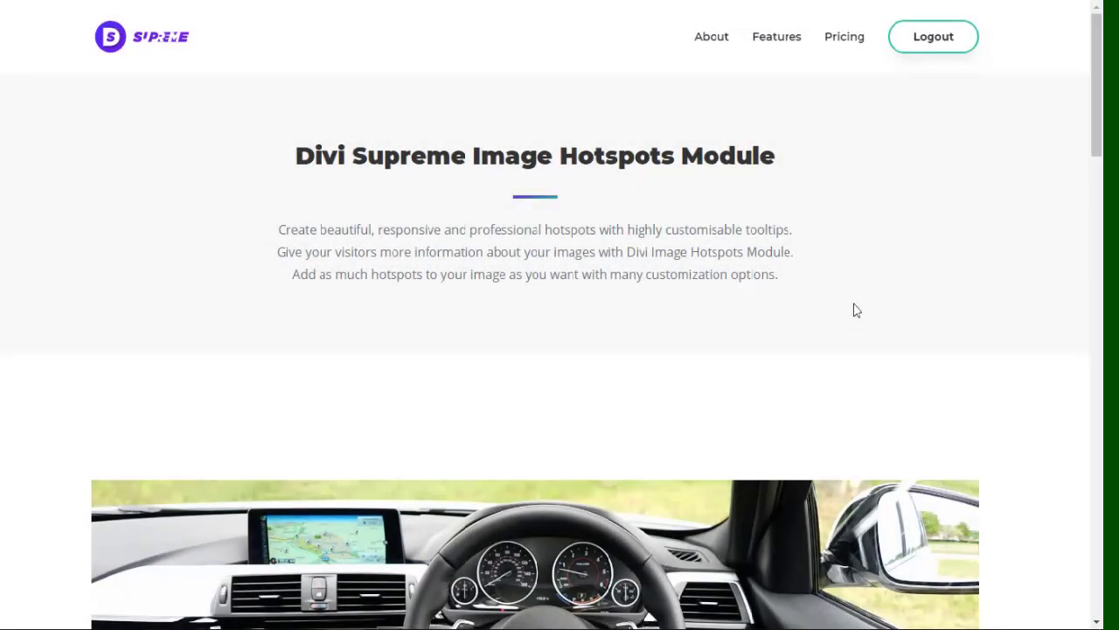
# - Scroll to the car interior demo and view its hotspot tooltips, such as Steering Wheel
pyautogui.scroll(-4, 857, 311)
pyautogui.scroll(-1, 856, 311)
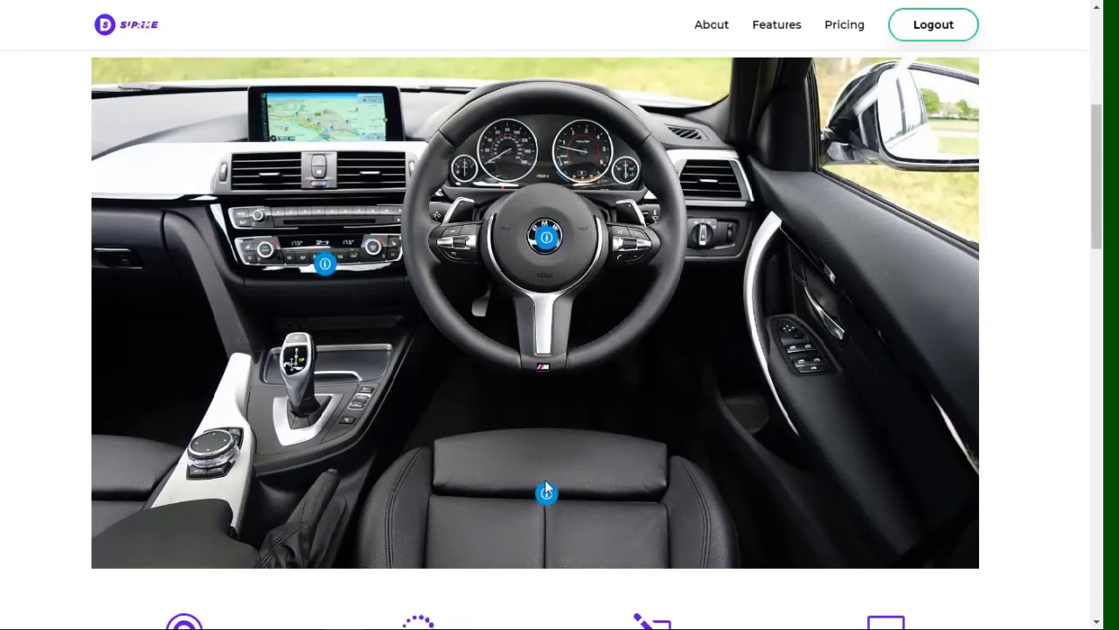
pyautogui.moveTo(549, 494)
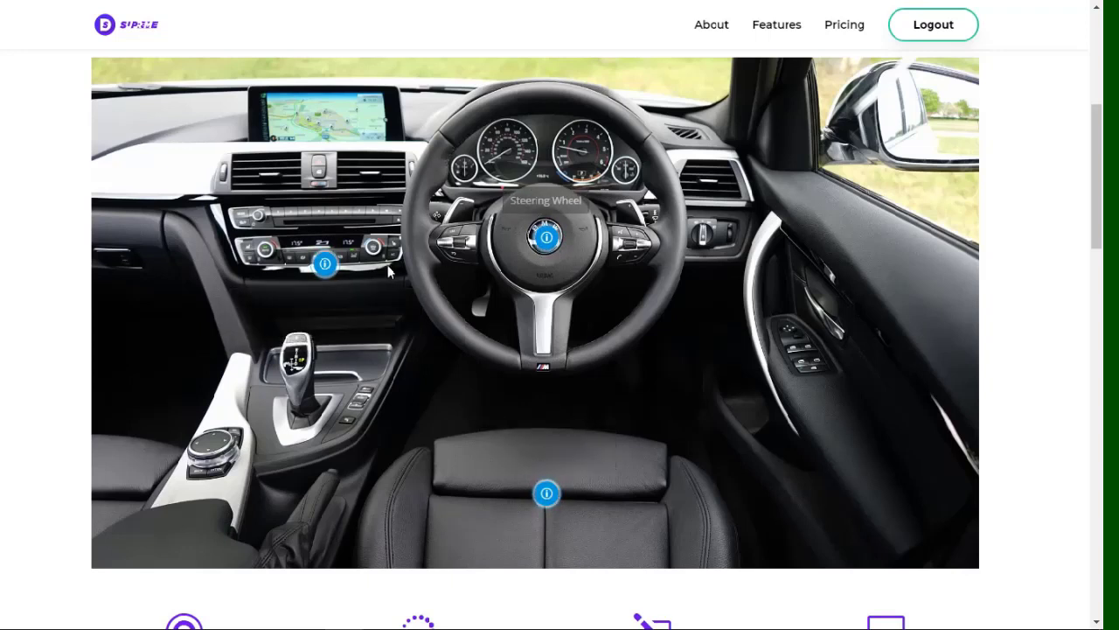
pyautogui.moveTo(324, 263)
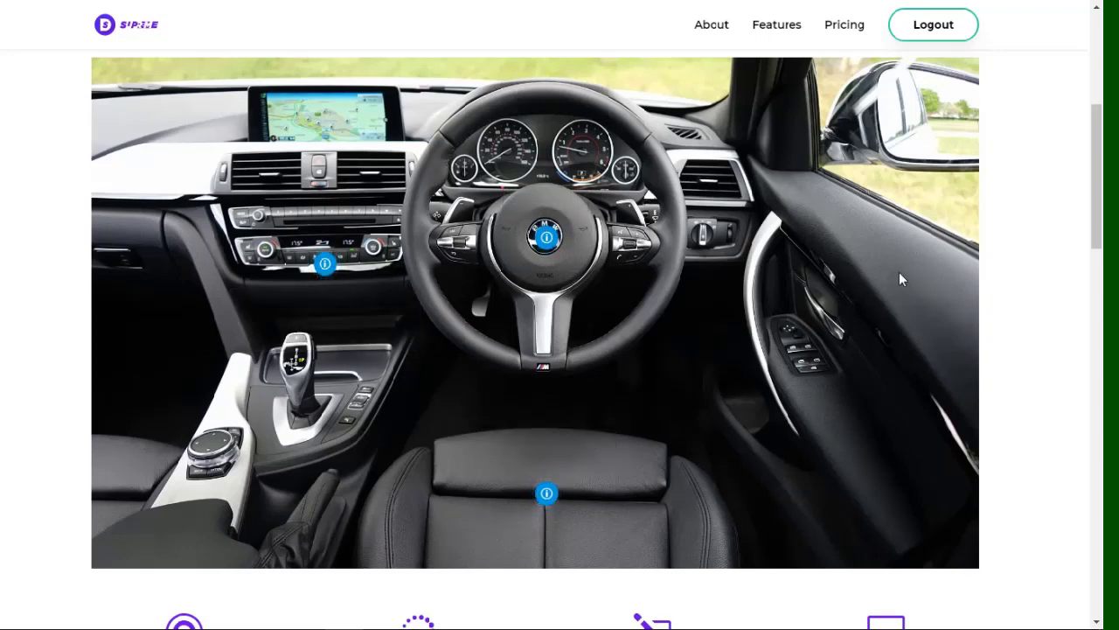
# - Show the bedroom demo's television tooltip with its click trigger, then dismiss it
pyautogui.scroll(-4, 909, 271)
pyautogui.scroll(-5, 901, 273)
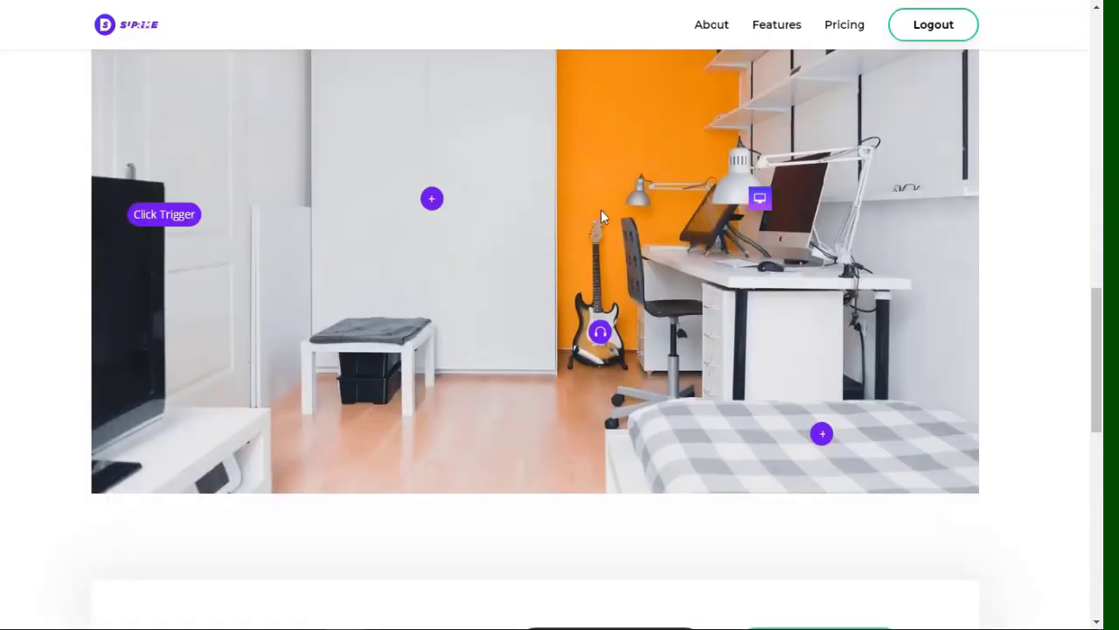
pyautogui.scroll(1, 516, 208)
pyautogui.scroll(1, 522, 210)
pyautogui.scroll(-1, 522, 210)
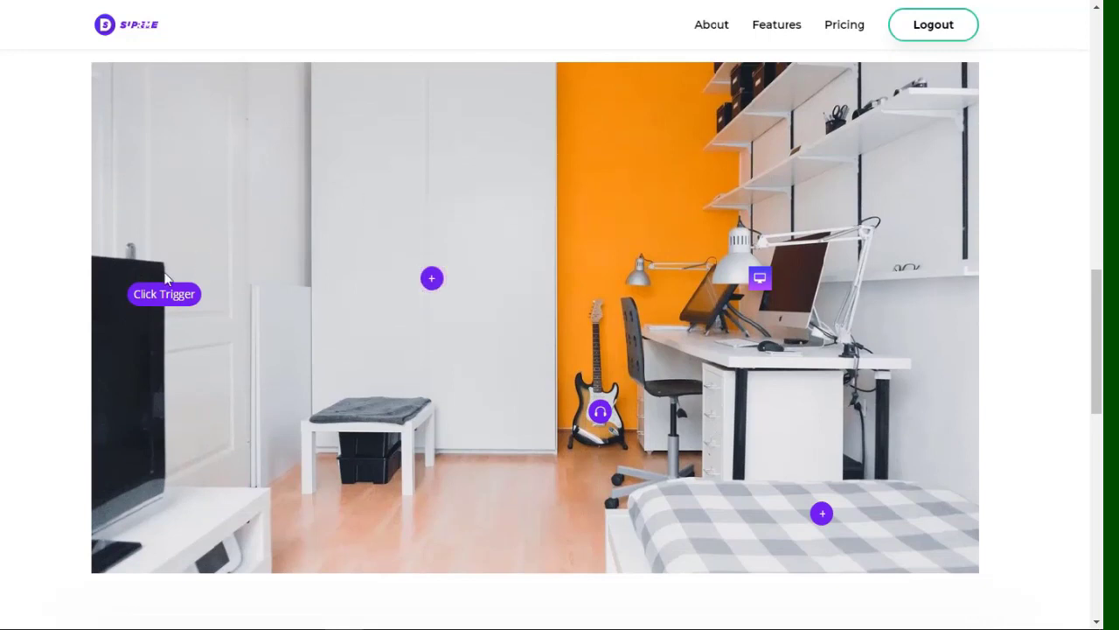
pyautogui.click(157, 297)
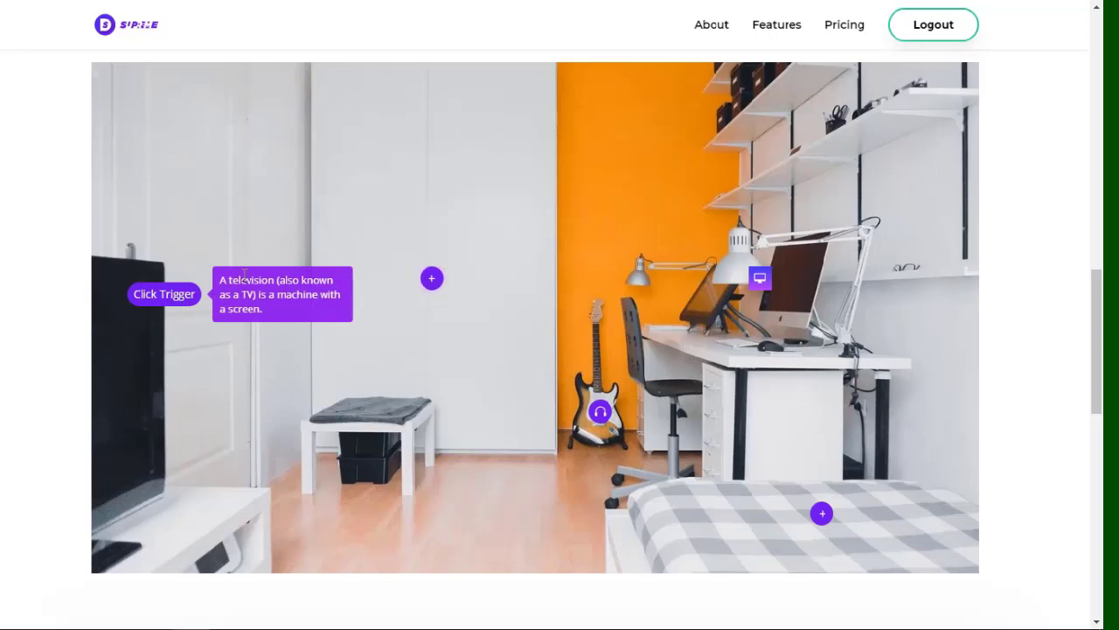
pyautogui.click(420, 350)
# - Scroll back to the top of the Image Hotspots Module page
pyautogui.scroll(-5, 474, 299)
pyautogui.scroll(4, 460, 282)
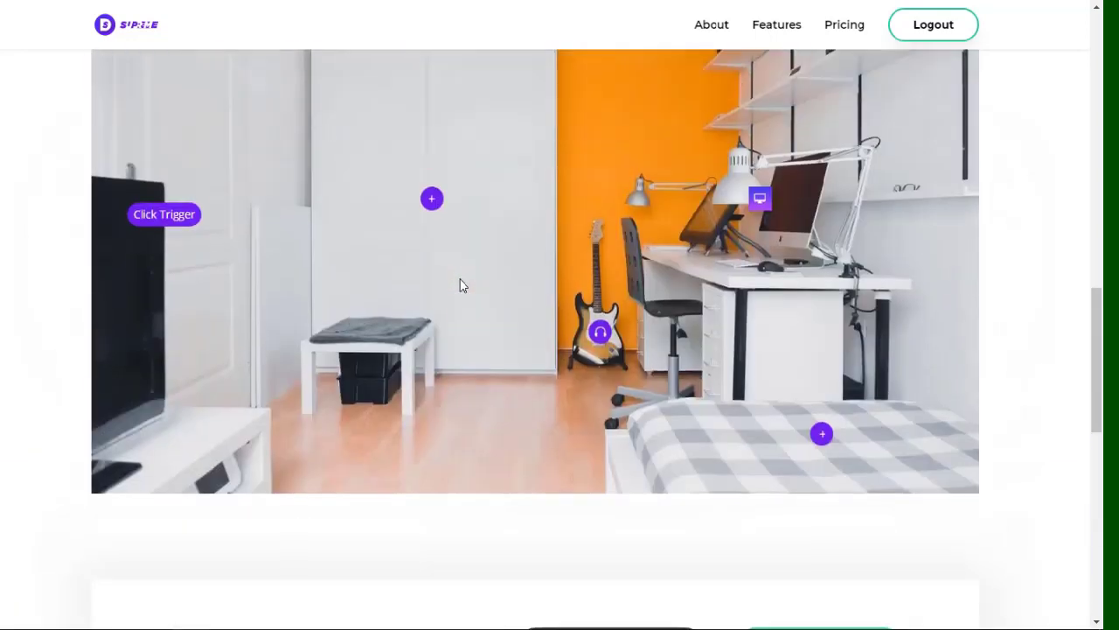
pyautogui.scroll(-3, 460, 285)
pyautogui.scroll(2, 488, 275)
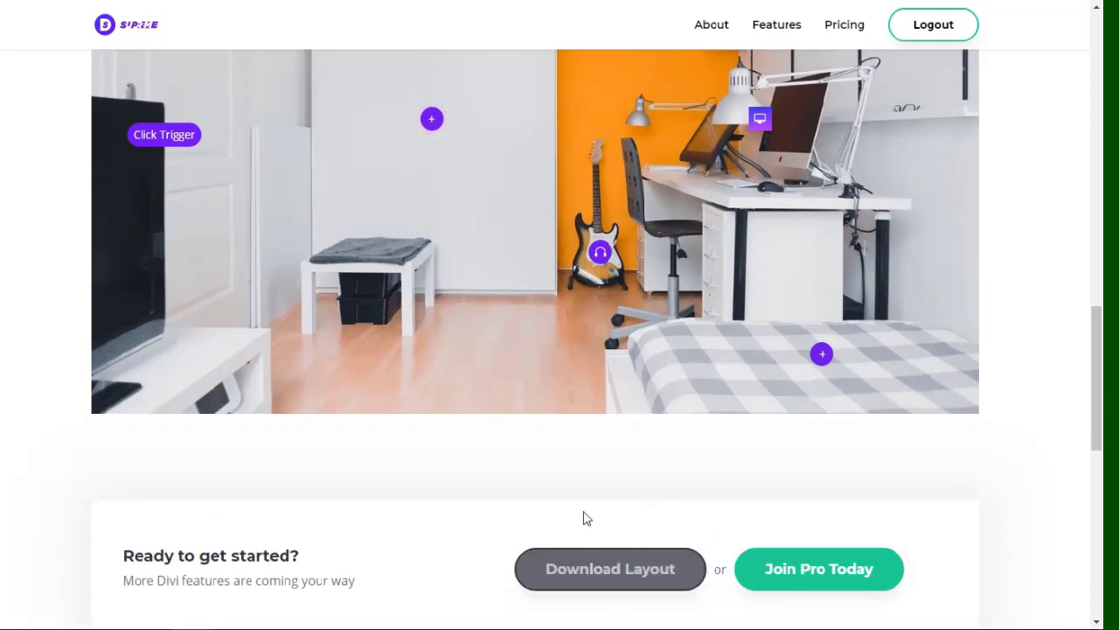
pyautogui.scroll(10, 602, 499)
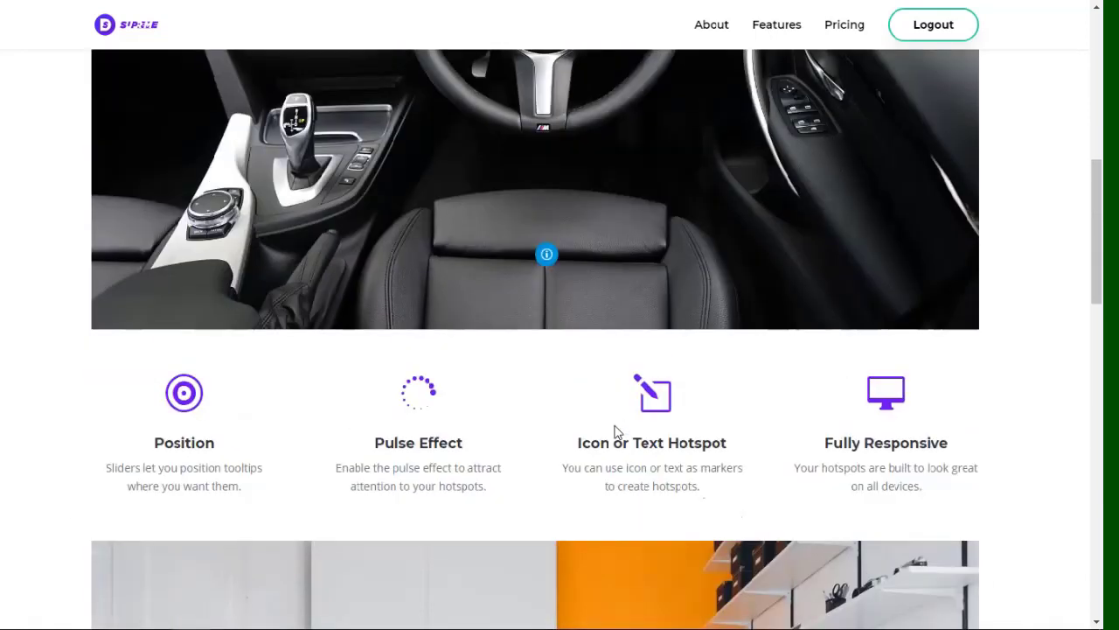
pyautogui.scroll(4, 615, 432)
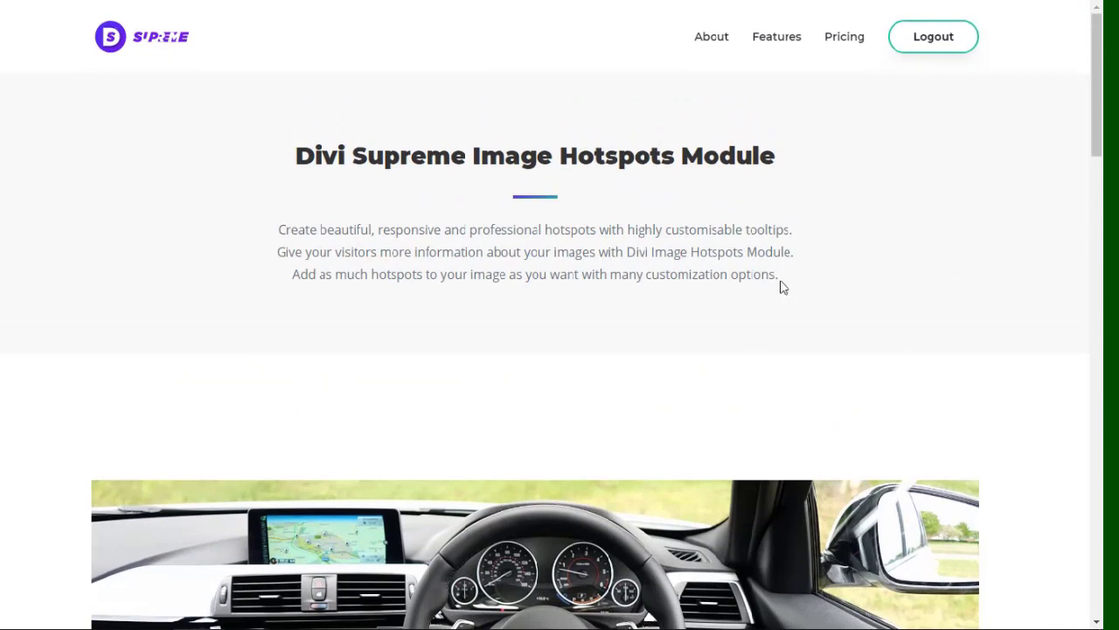
# - Add the $69 Business plan, Divi Supreme Pro for unlimited domains, to the cart from Pricing
pyautogui.click(845, 44)
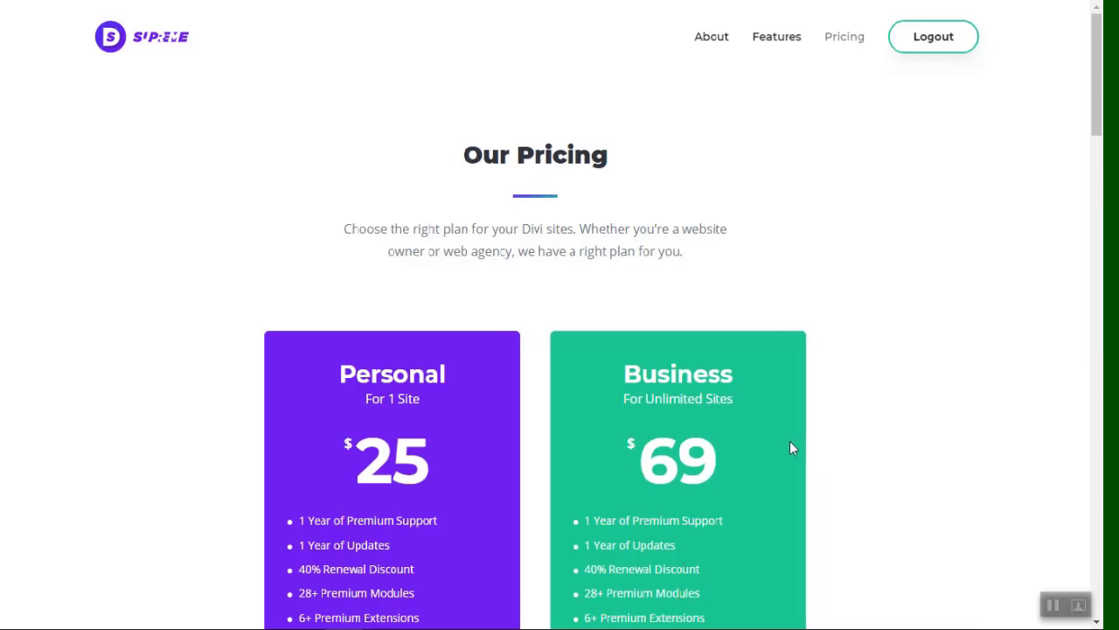
pyautogui.scroll(-3, 769, 438)
pyautogui.scroll(1, 769, 438)
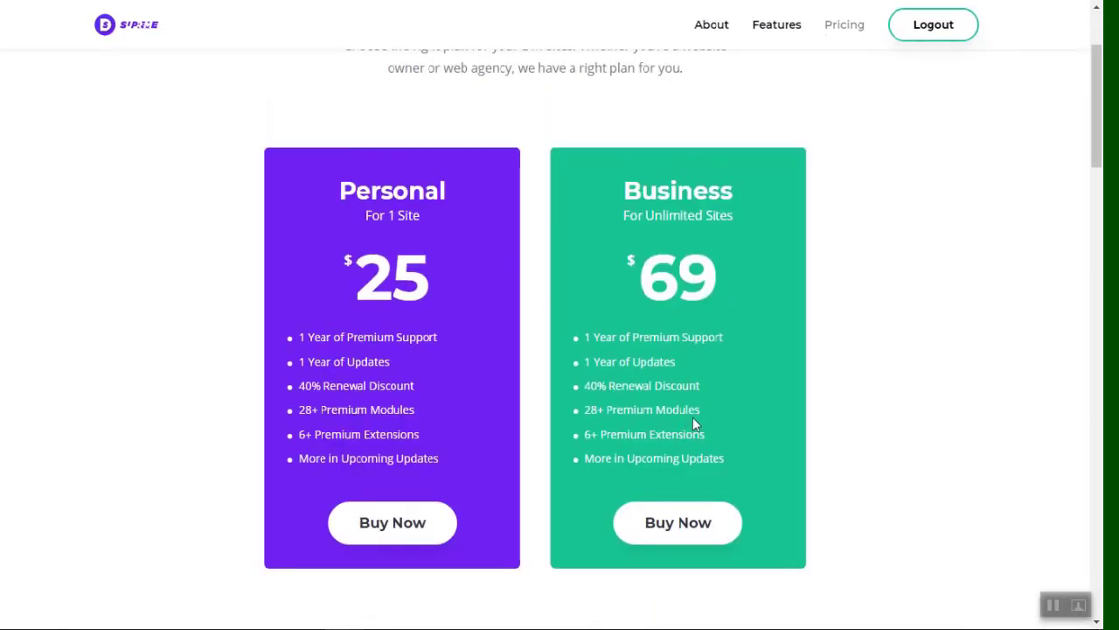
pyautogui.click(647, 525)
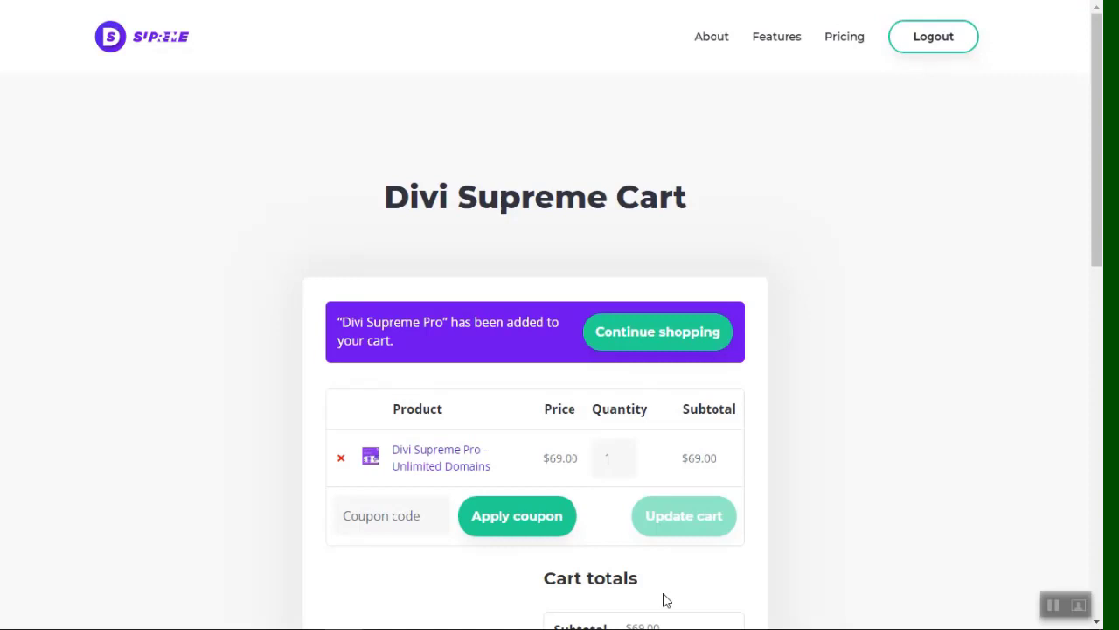
# - Apply the saved coupon code so the cart total drops to $62.10
pyautogui.click(423, 522)
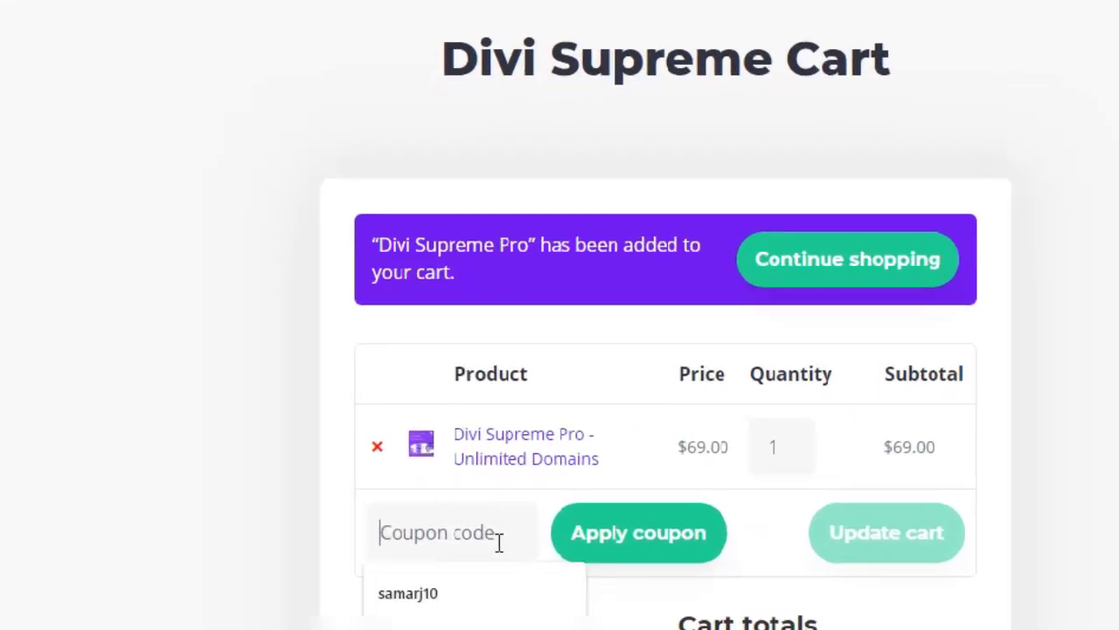
pyautogui.click(452, 594)
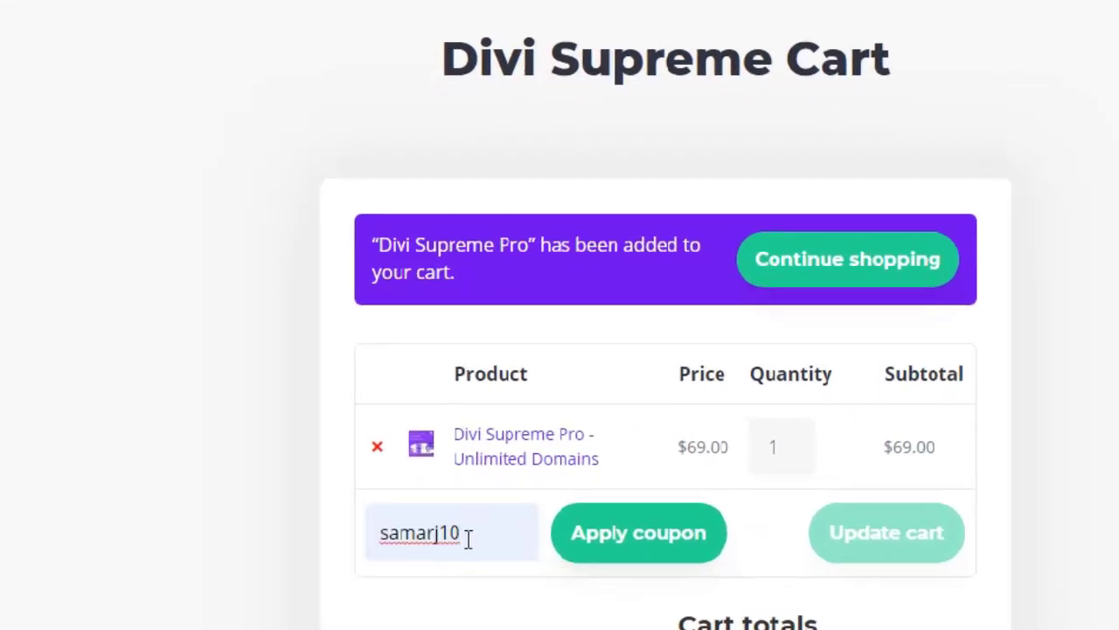
pyautogui.click(633, 552)
pyautogui.scroll(-5, 633, 607)
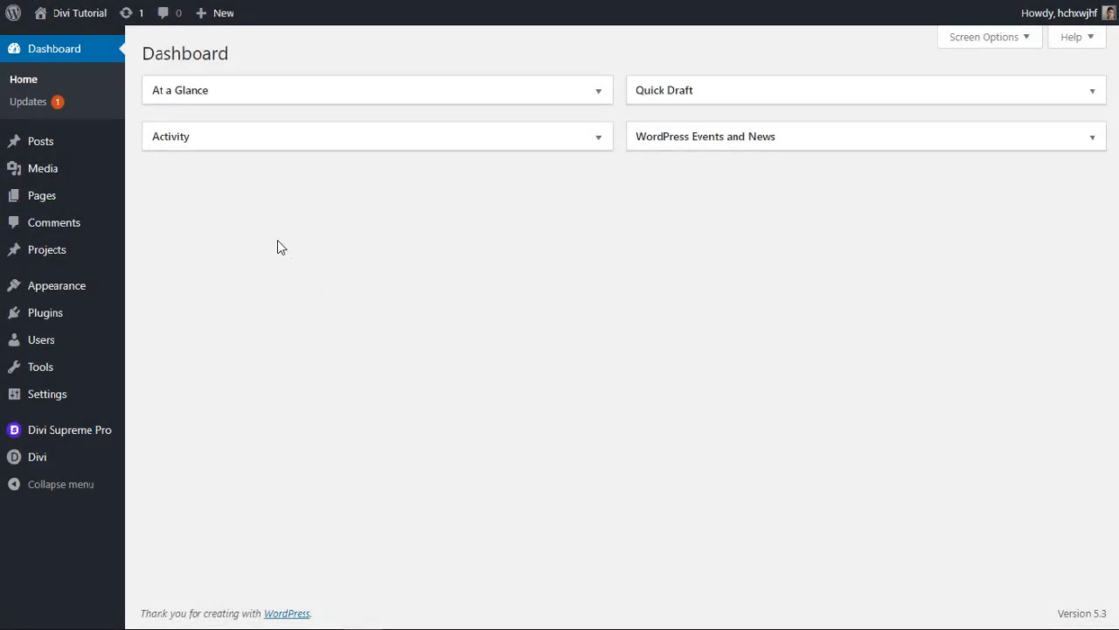
# - Create a new WordPress page from the Pages menu
pyautogui.moveTo(84, 200)
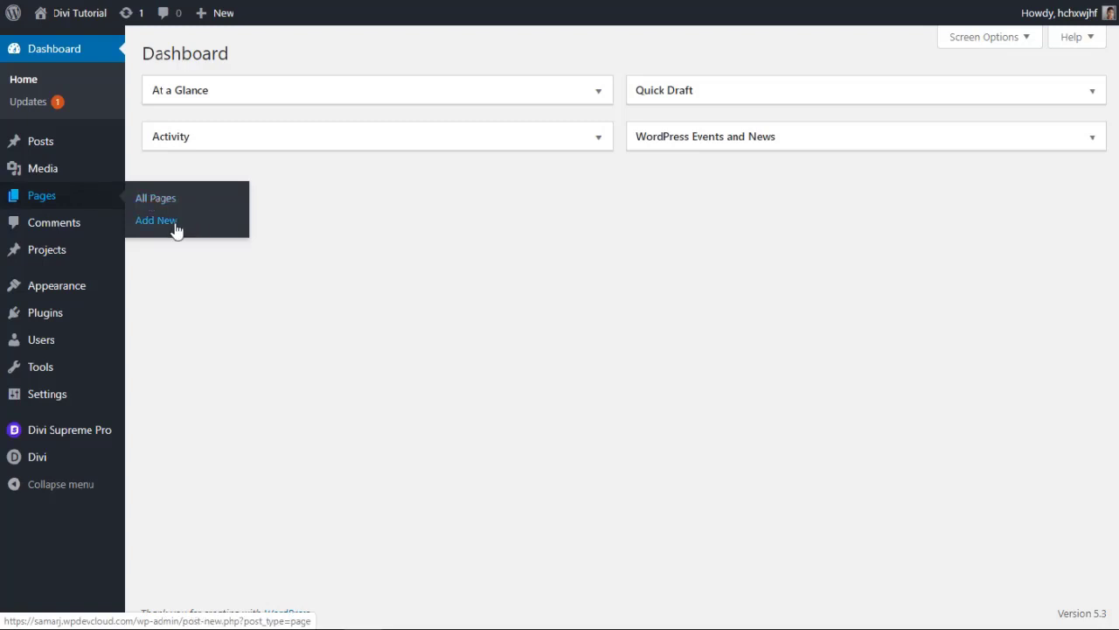
pyautogui.click(175, 229)
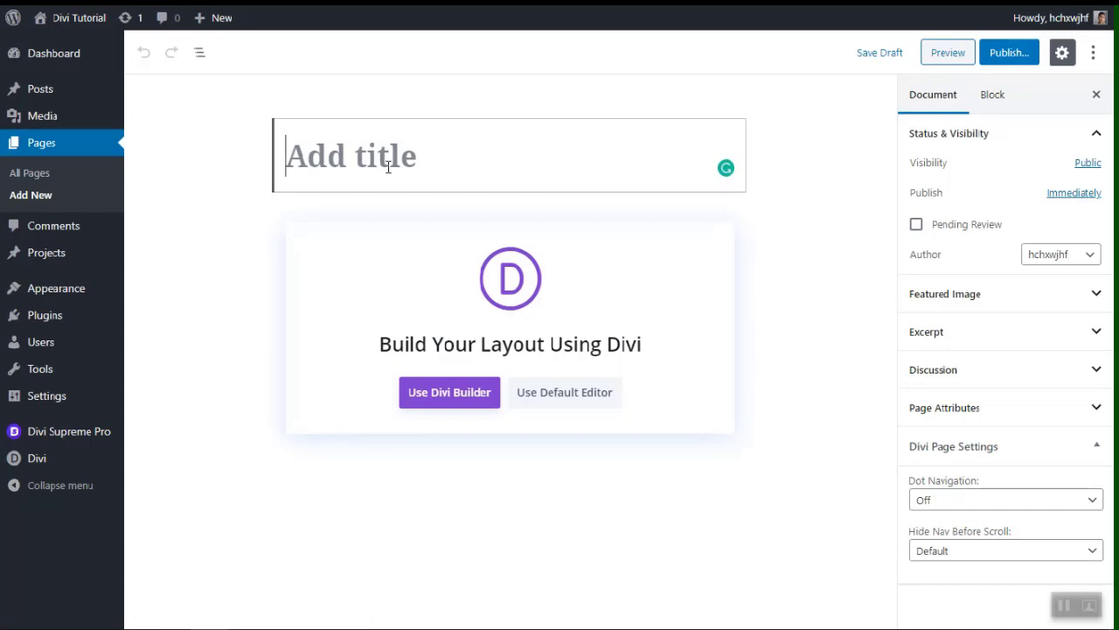
# - Title the page 'Image Hotspot' and launch the Divi Builder
pyautogui.write('Image Hot')
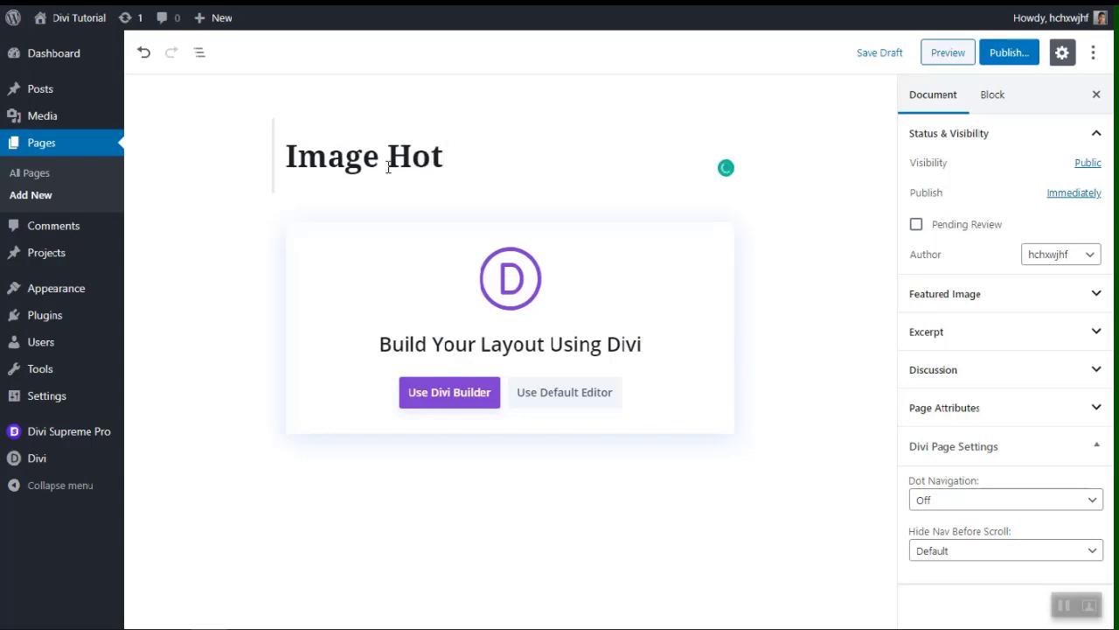
pyautogui.write('spot')
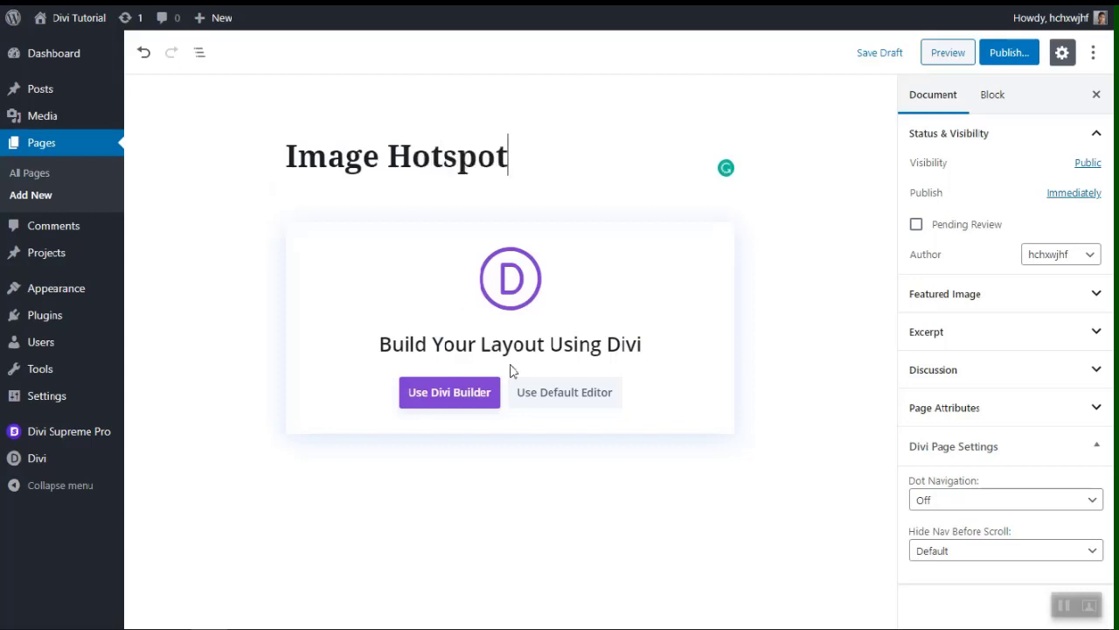
pyautogui.click(486, 398)
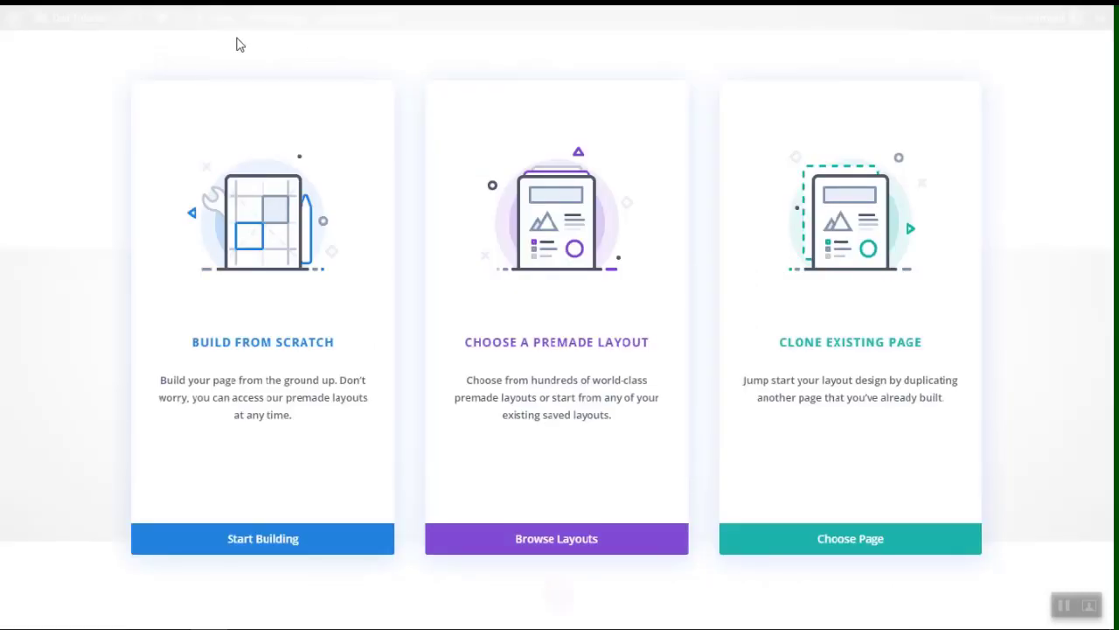
# - Build from scratch with a one-column row holding a Supreme Image Hotspots module
pyautogui.click(253, 169)
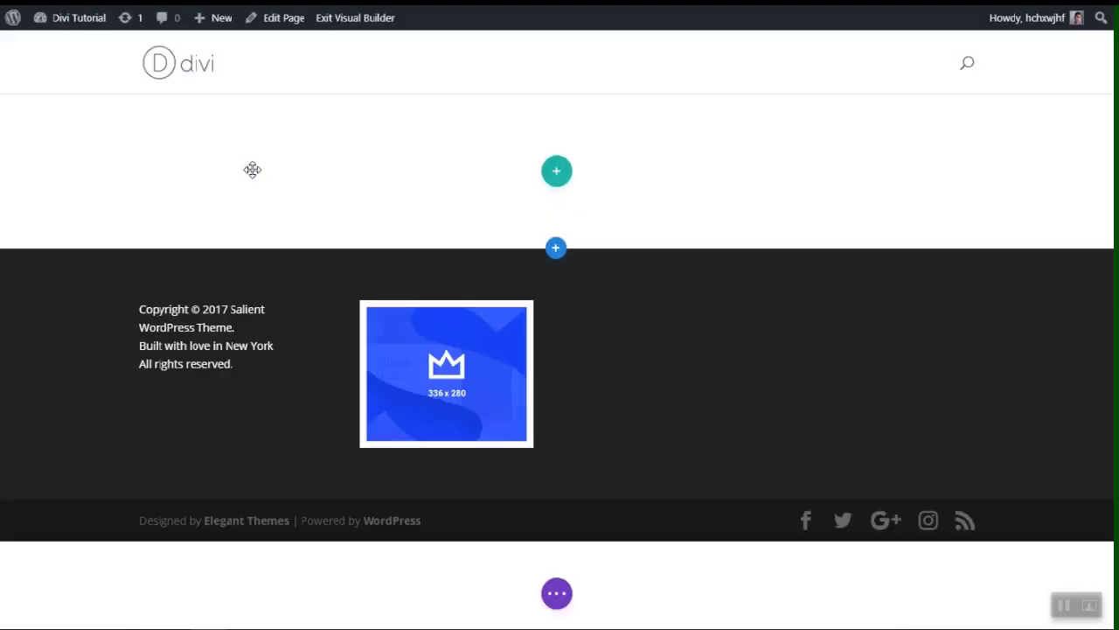
pyautogui.click(434, 302)
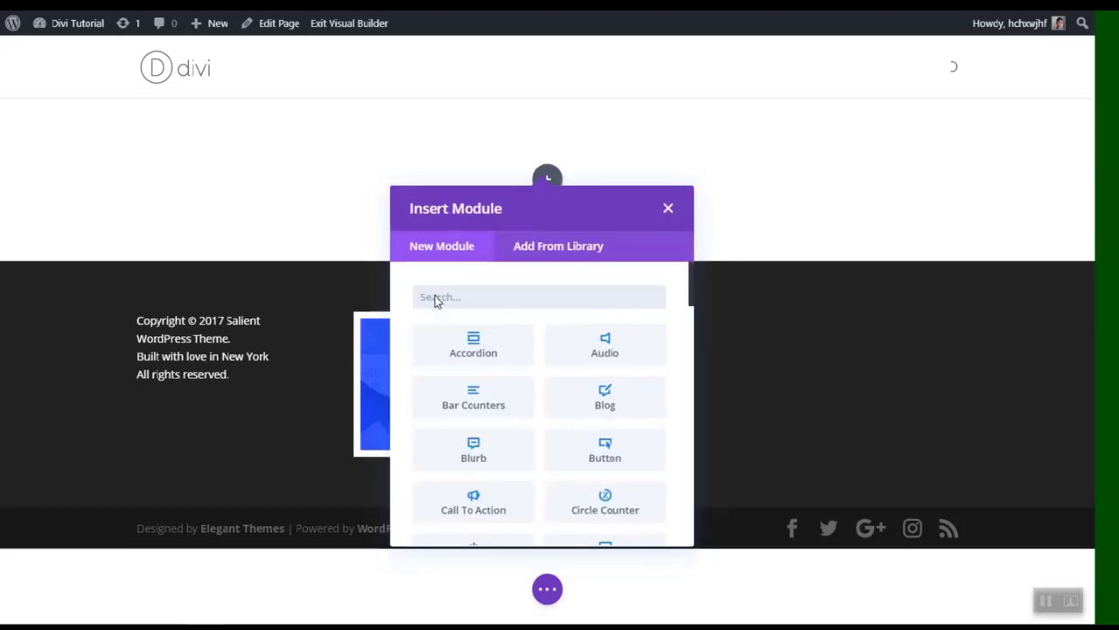
pyautogui.write('image')
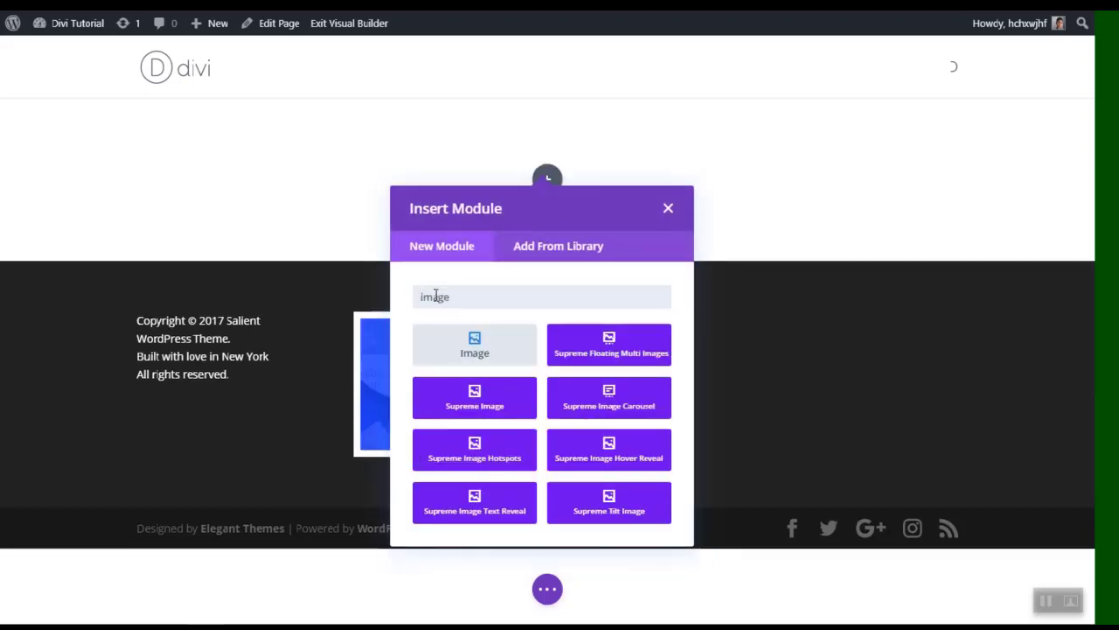
pyautogui.write(' ho')
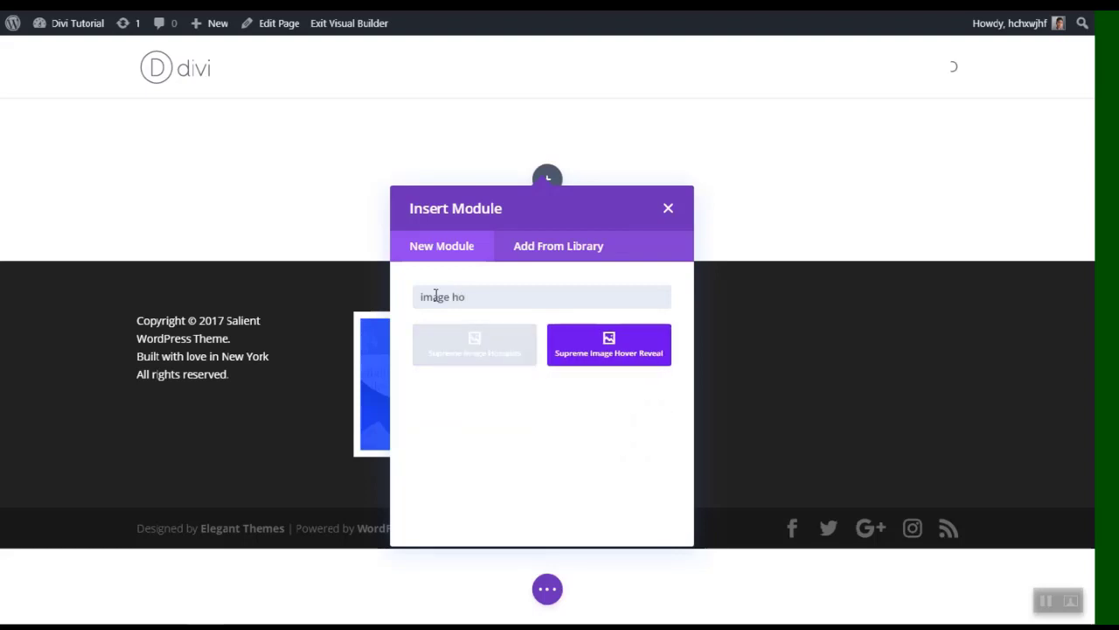
pyautogui.click(487, 361)
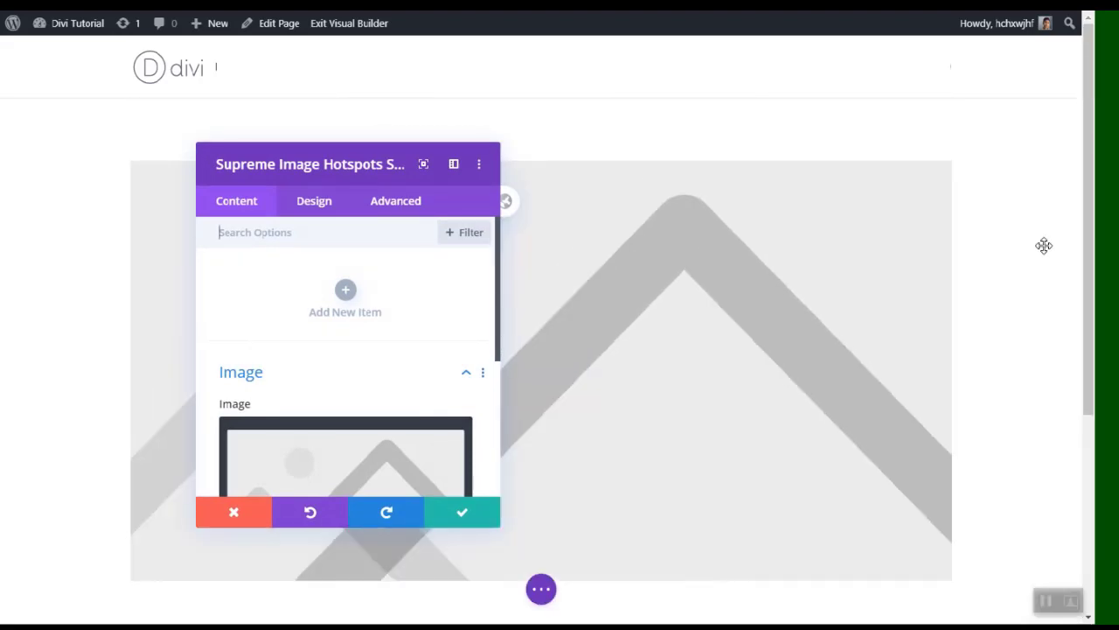
# - Set the desk-and-window office photo as the hotspots module's image
pyautogui.scroll(-1, 441, 318)
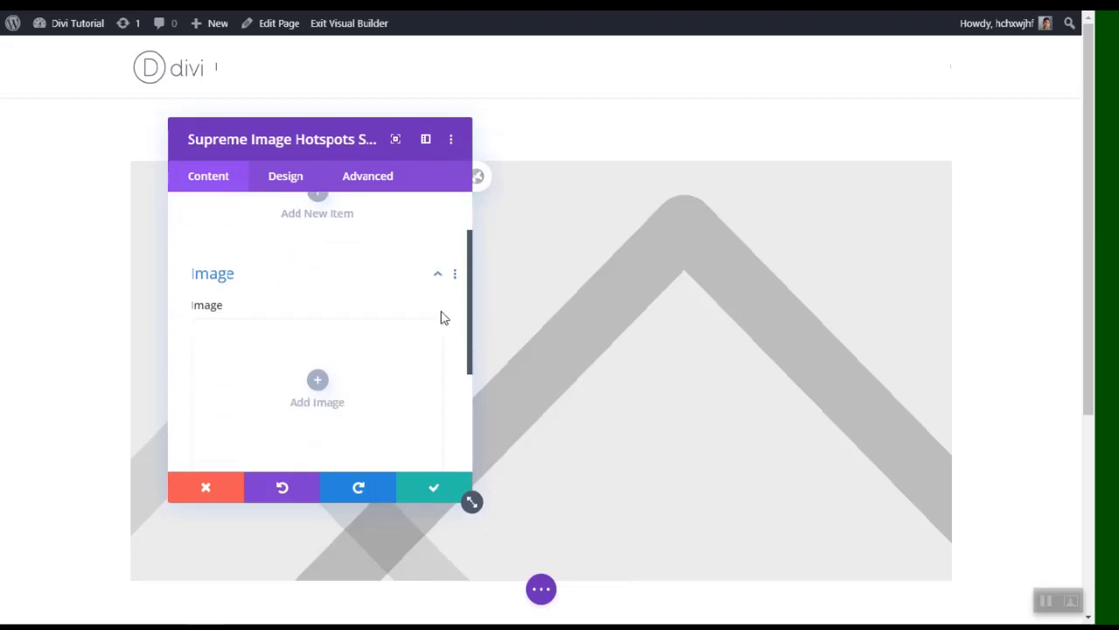
pyautogui.scroll(-1, 425, 317)
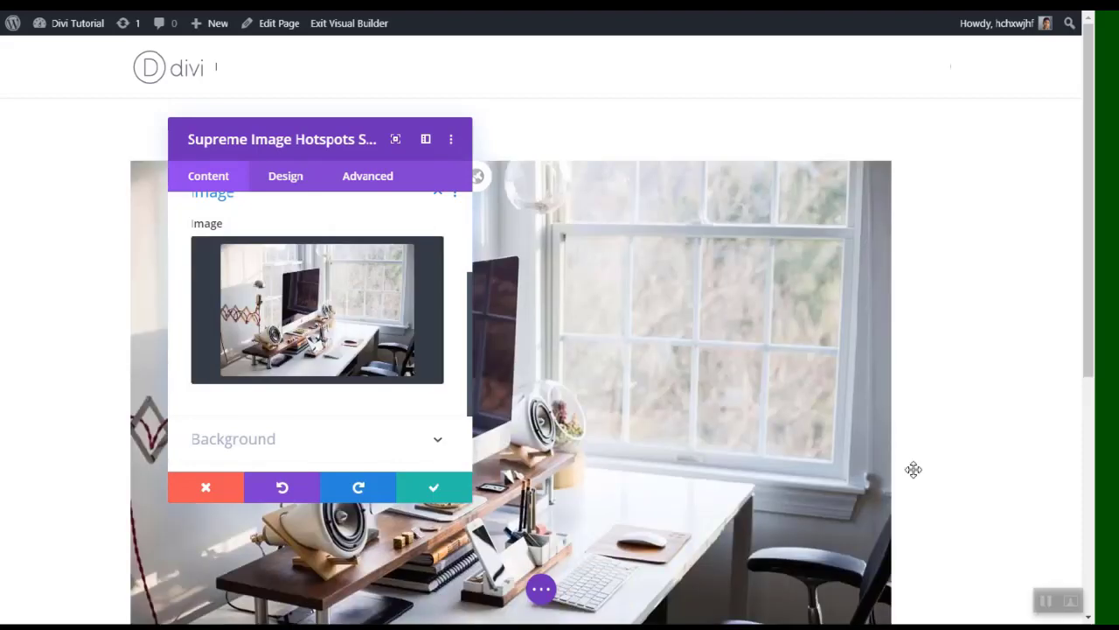
pyautogui.scroll(-1, 831, 283)
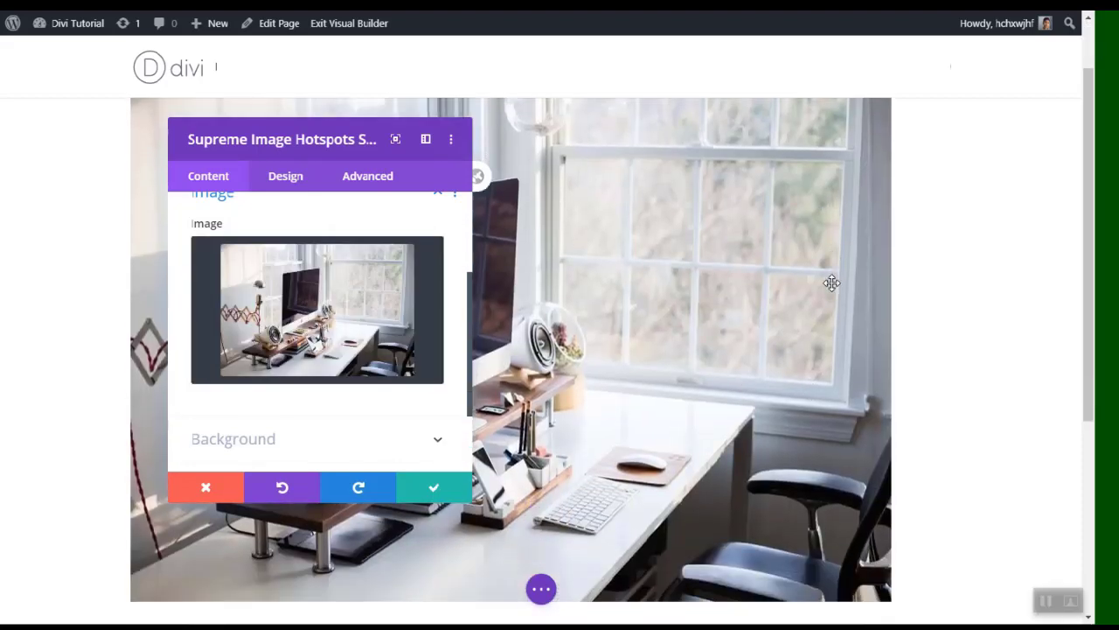
pyautogui.scroll(3, 411, 289)
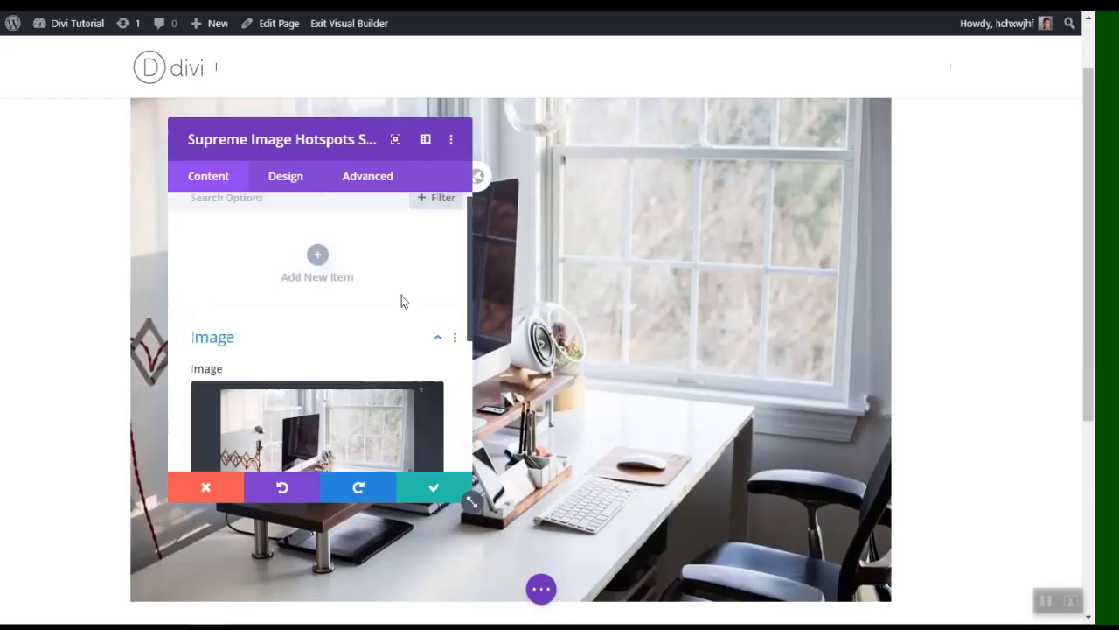
# - Add a new hotspot item and move its settings panel off the photo
pyautogui.click(320, 268)
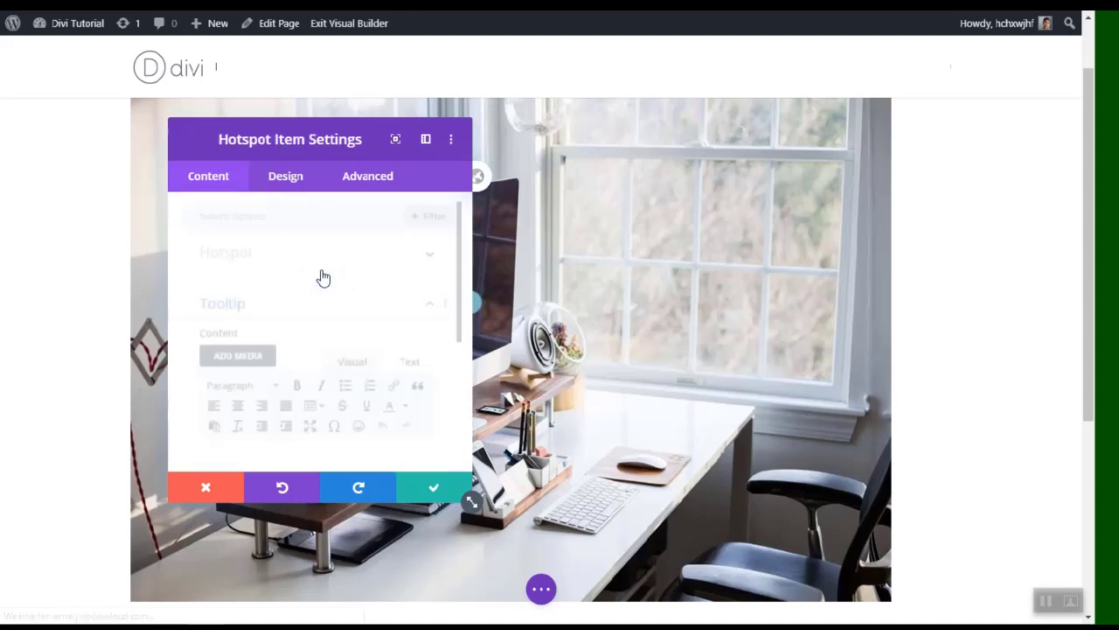
pyautogui.moveTo(312, 143); pyautogui.dragTo(890, 139)
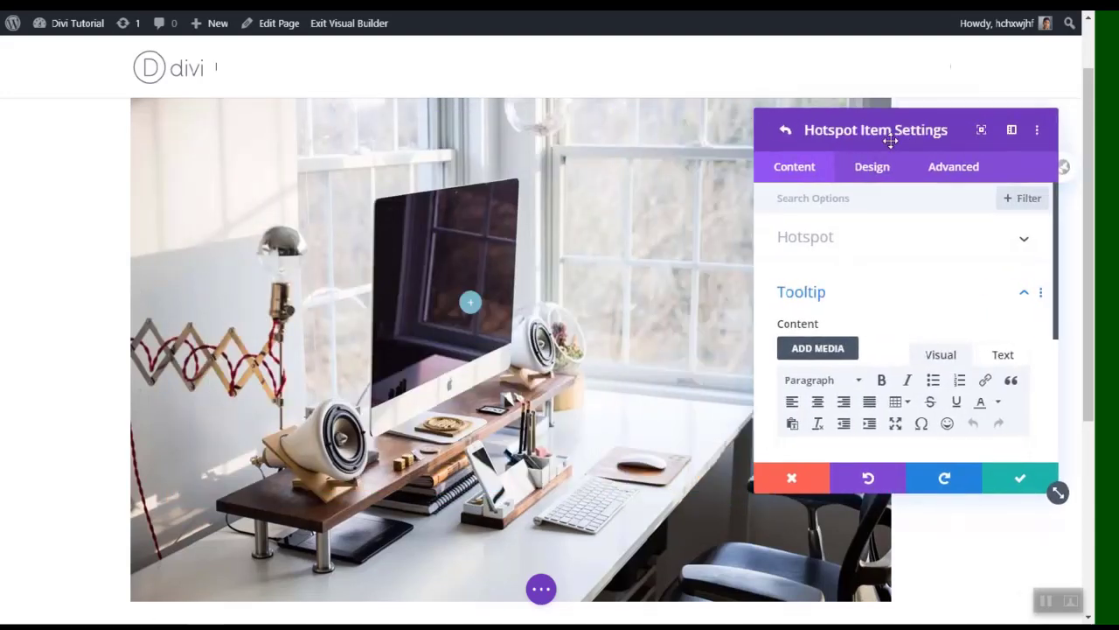
pyautogui.scroll(-2, 837, 255)
pyautogui.scroll(2, 845, 278)
# - Change the hotspot type to Text, typing then erasing custom hotspot text
pyautogui.click(835, 246)
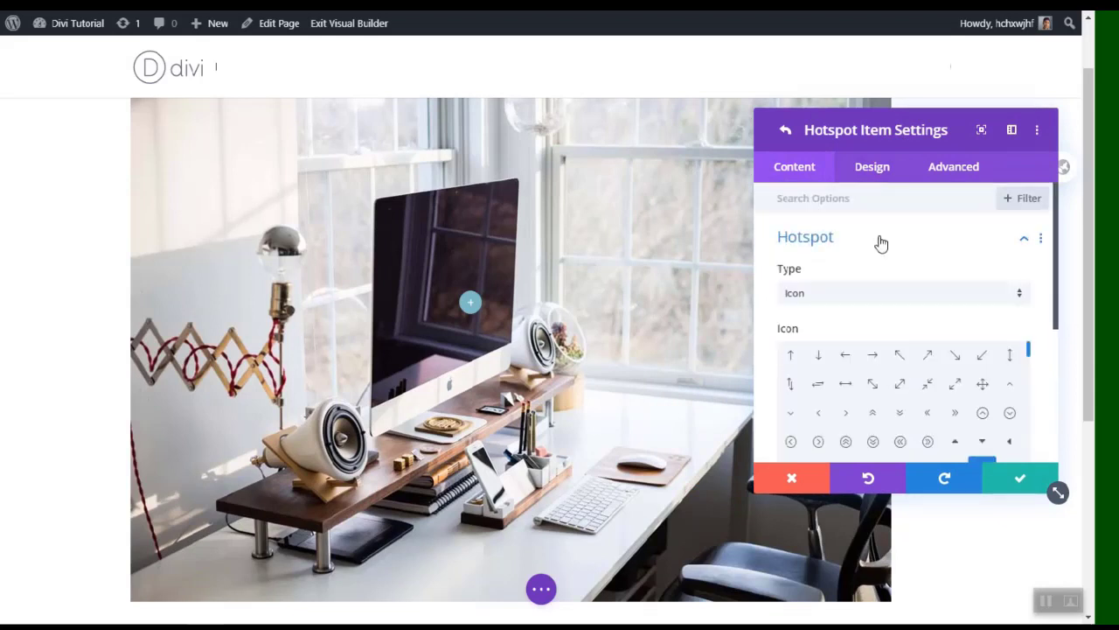
pyautogui.click(837, 297)
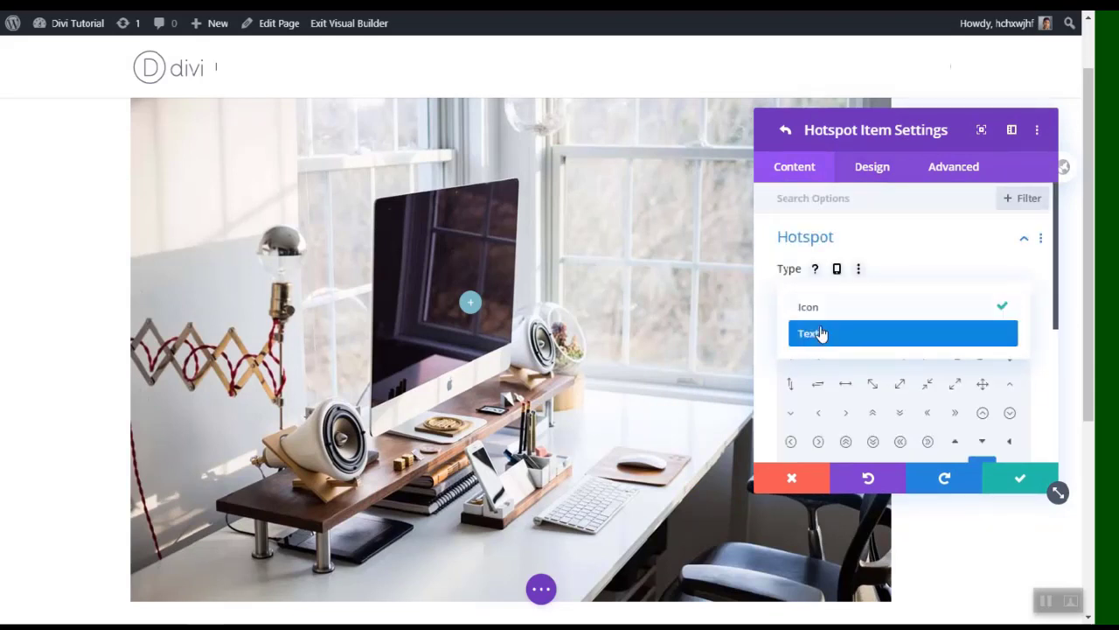
pyautogui.click(820, 333)
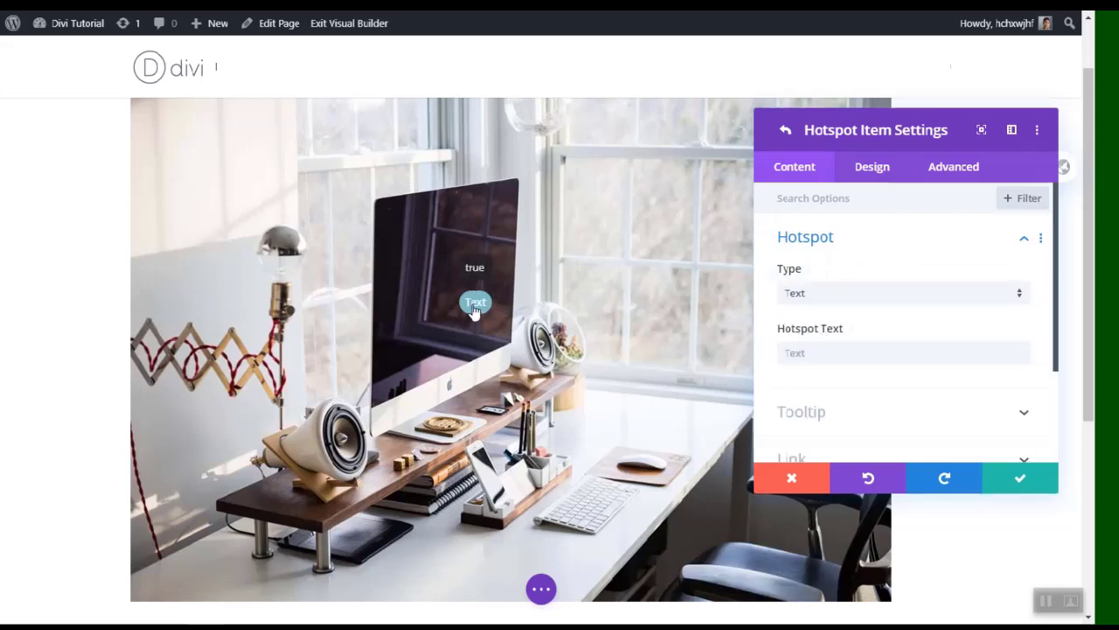
pyautogui.click(822, 350)
pyautogui.write('P')
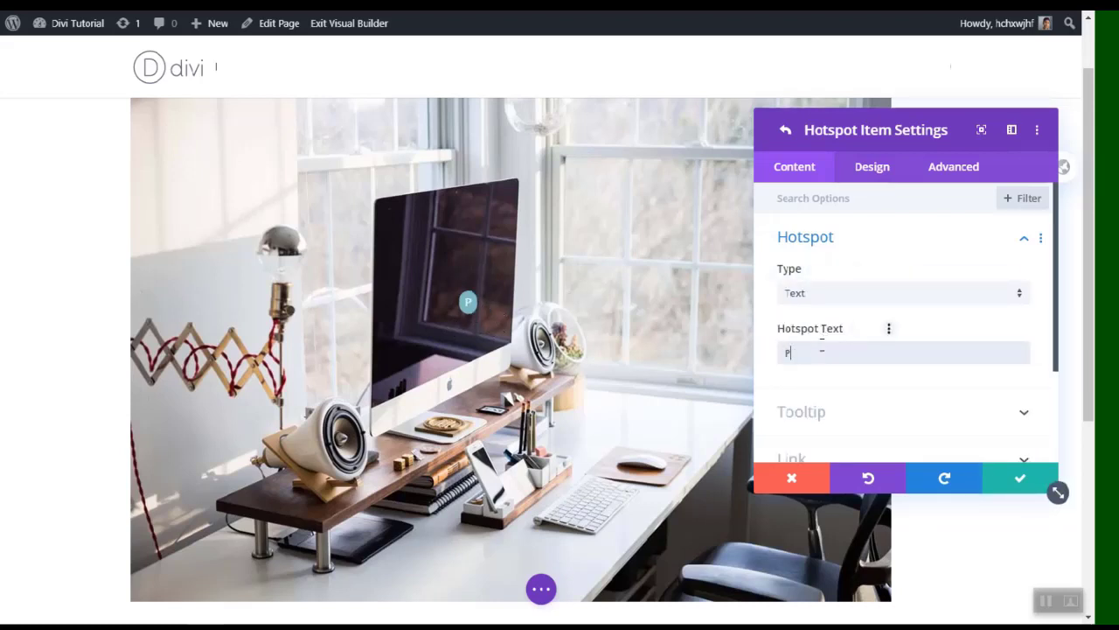
pyautogui.write('ut in your')
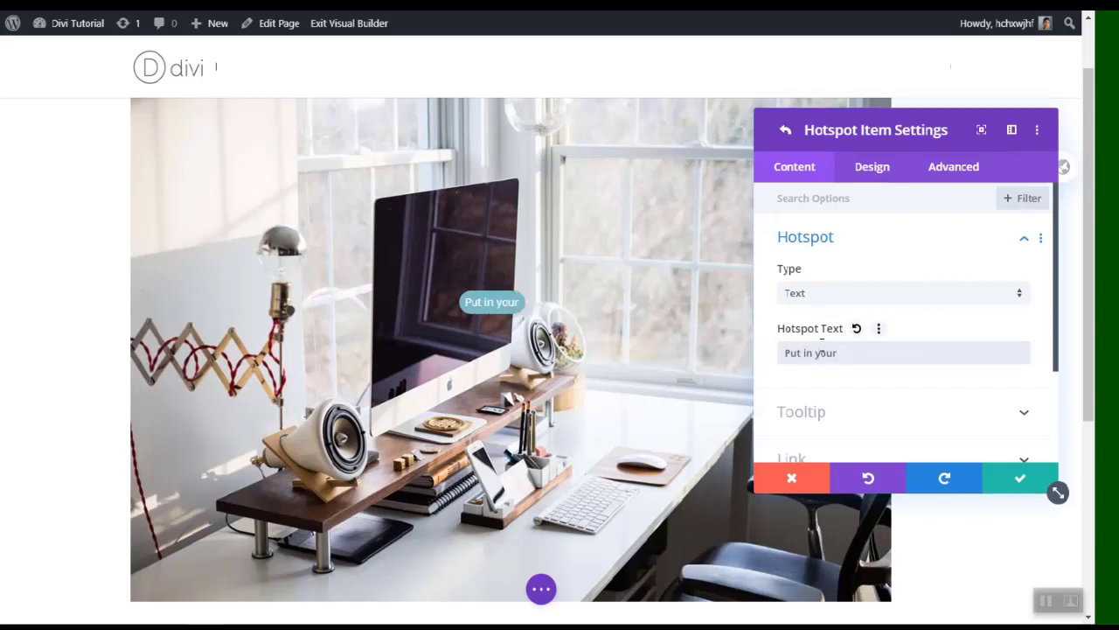
pyautogui.press('BackSpace')
pyautogui.press('BackSpace')
pyautogui.press('BackSpace')
pyautogui.press('BackSpace')
pyautogui.press('BackSpace')
pyautogui.press('BackSpace')
pyautogui.press('BackSpace')
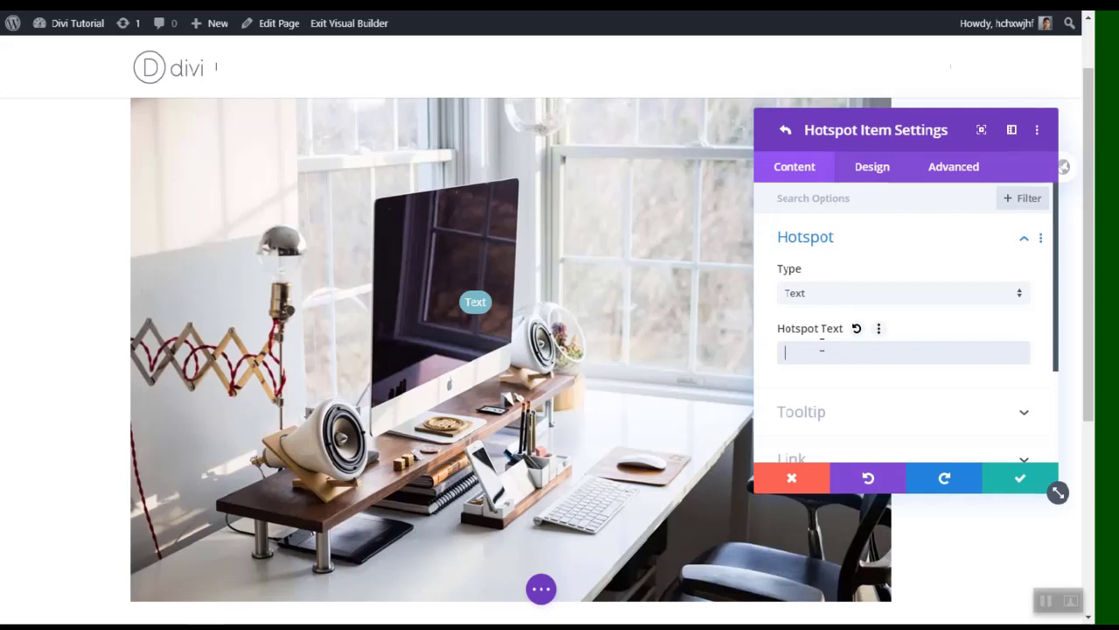
# - Switch the hotspot back to Icon type with a desktop monitor icon
pyautogui.click(811, 297)
pyautogui.click(816, 309)
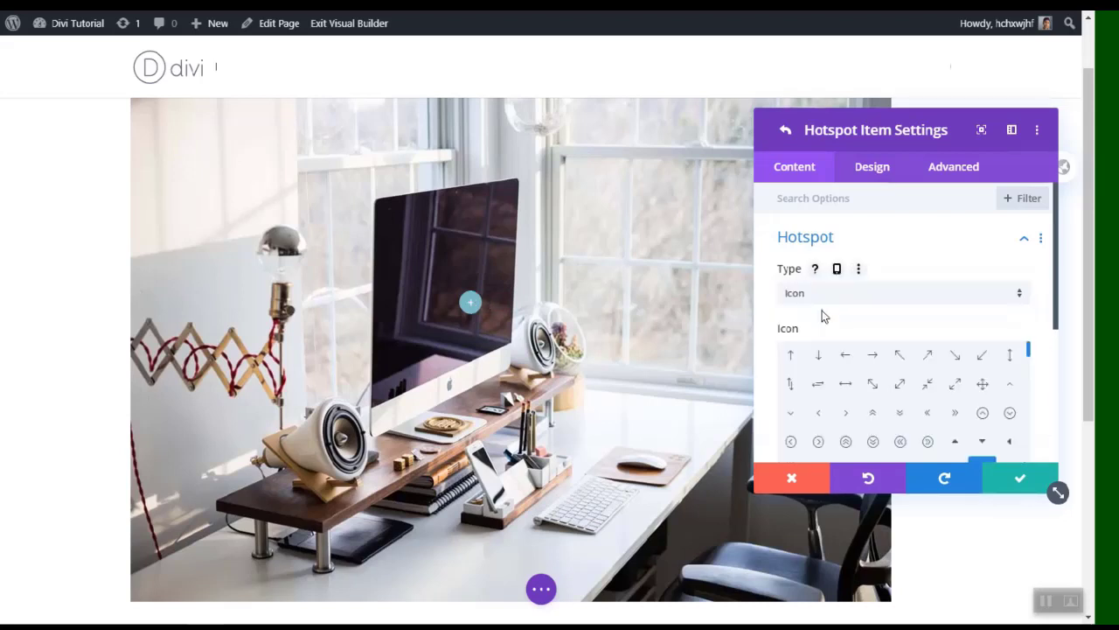
pyautogui.scroll(-1, 840, 310)
pyautogui.scroll(-5, 960, 325)
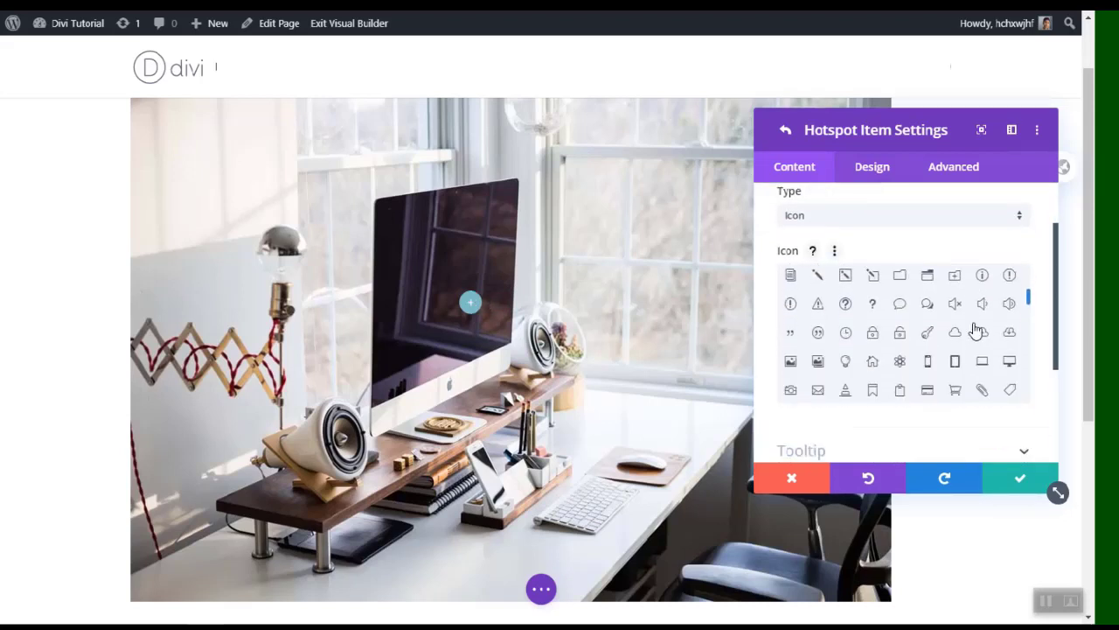
pyautogui.click(1010, 359)
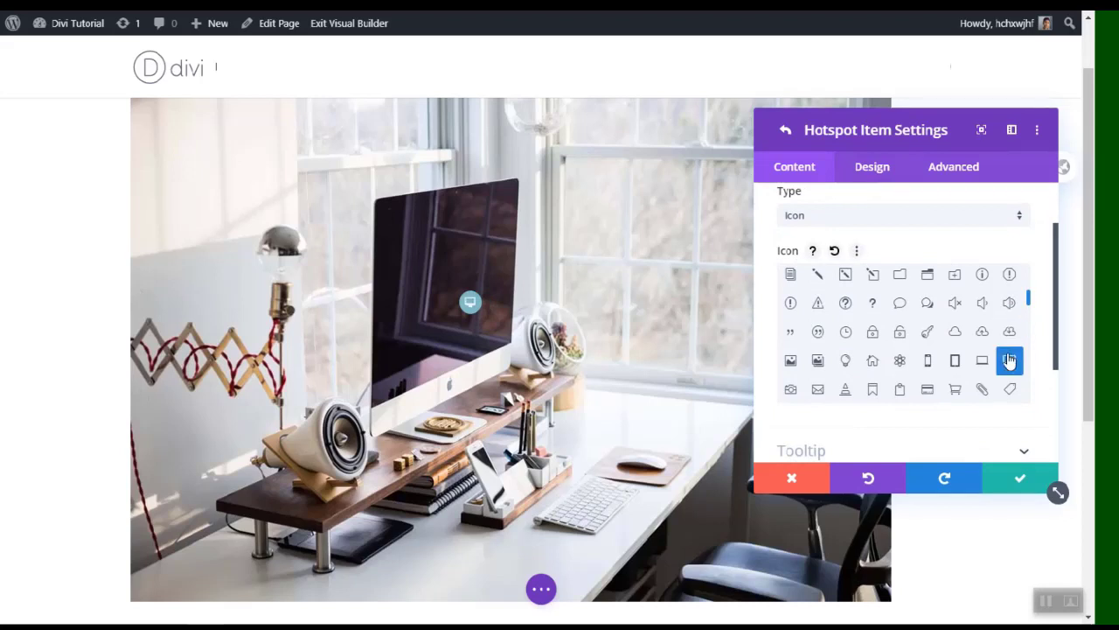
# - Fill the tooltip content with 'Title Here' as a Heading 2 and a new line below
pyautogui.scroll(-3, 984, 244)
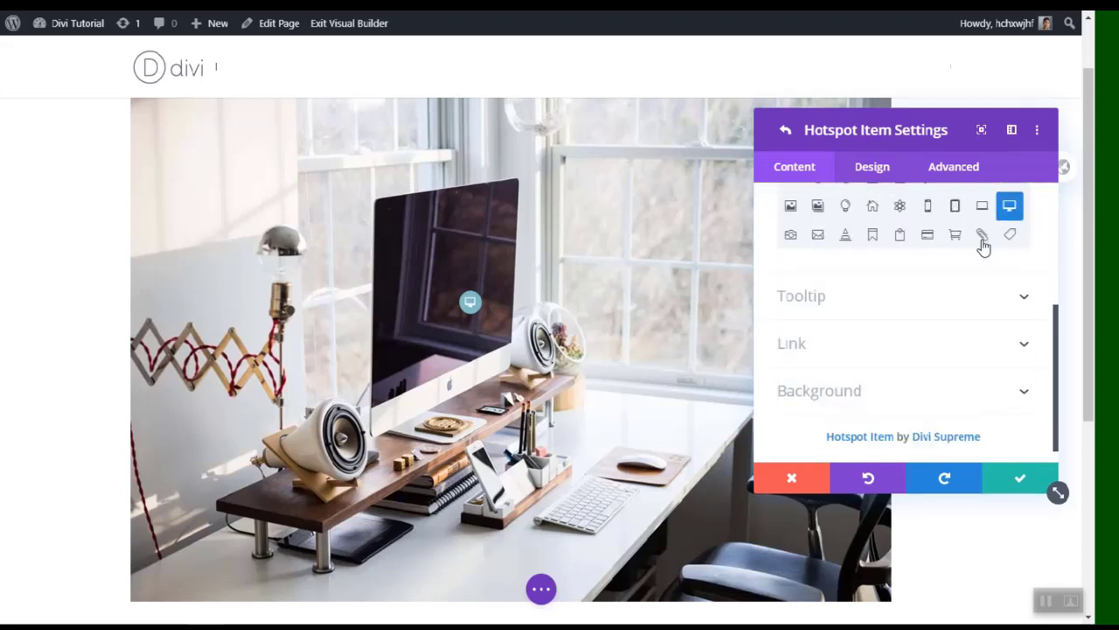
pyautogui.click(812, 302)
pyautogui.scroll(-2, 846, 300)
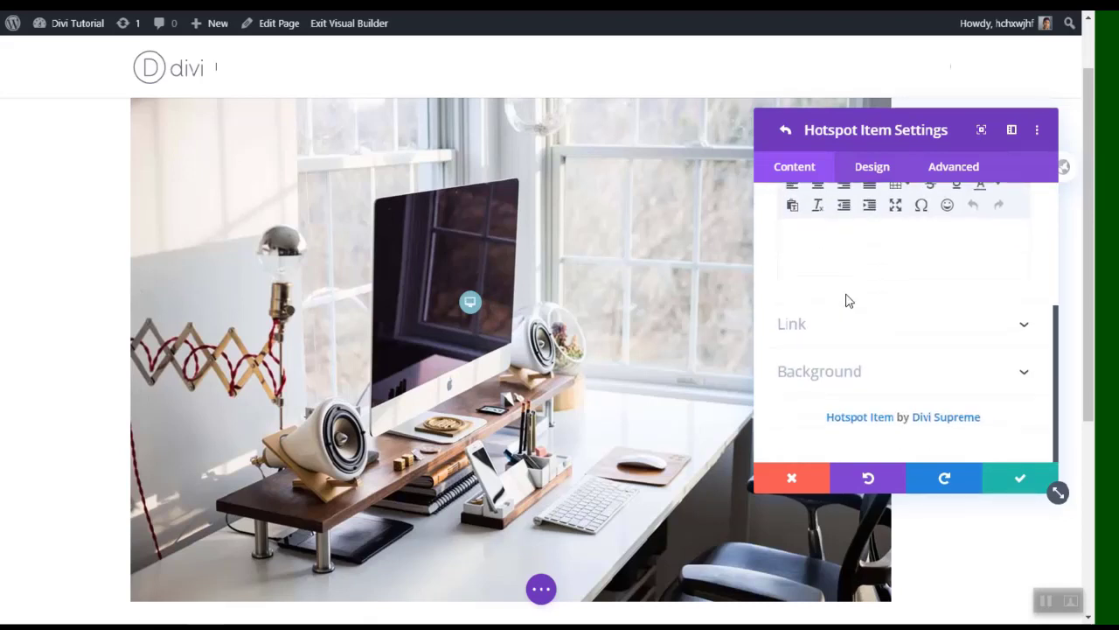
pyautogui.hotkey('ctrl', 'v')
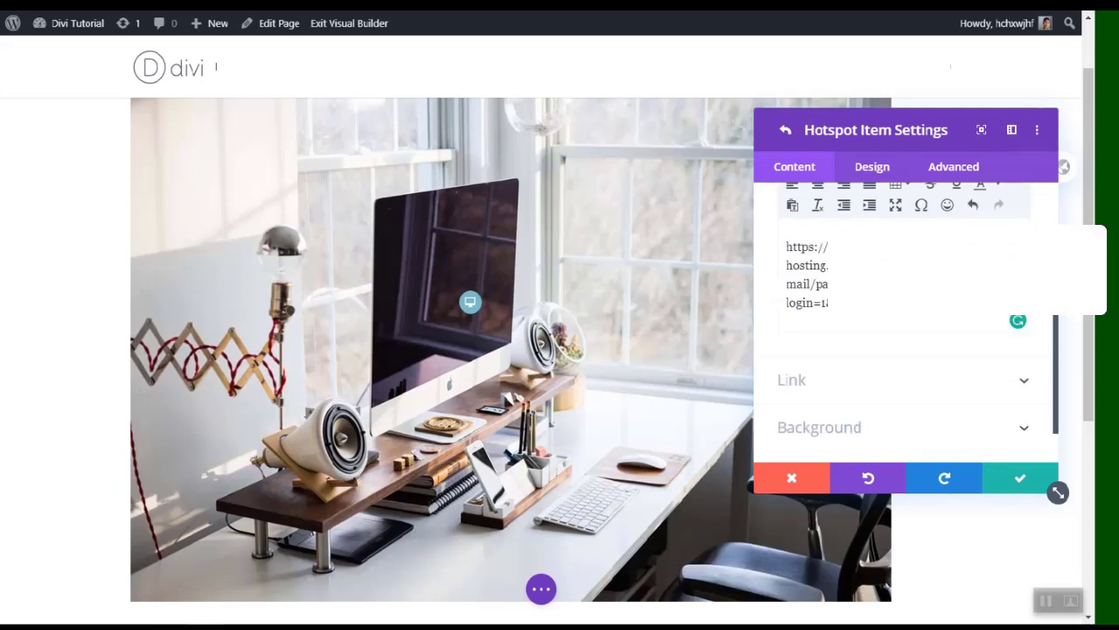
pyautogui.hotkey('ctrl', 'z')
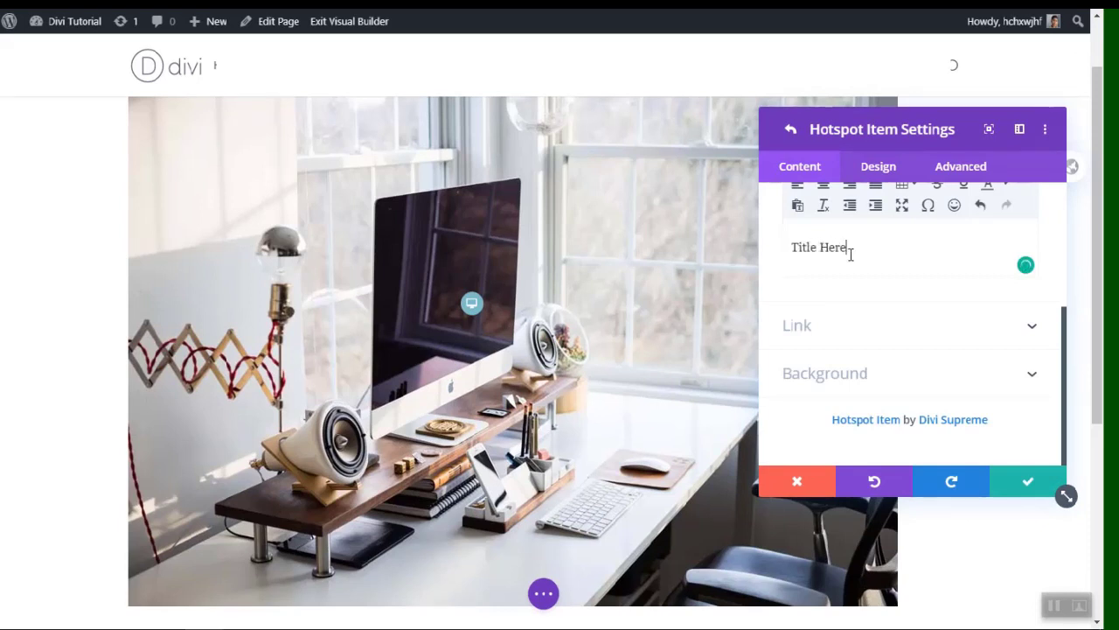
pyautogui.scroll(2, 849, 253)
pyautogui.click(835, 240)
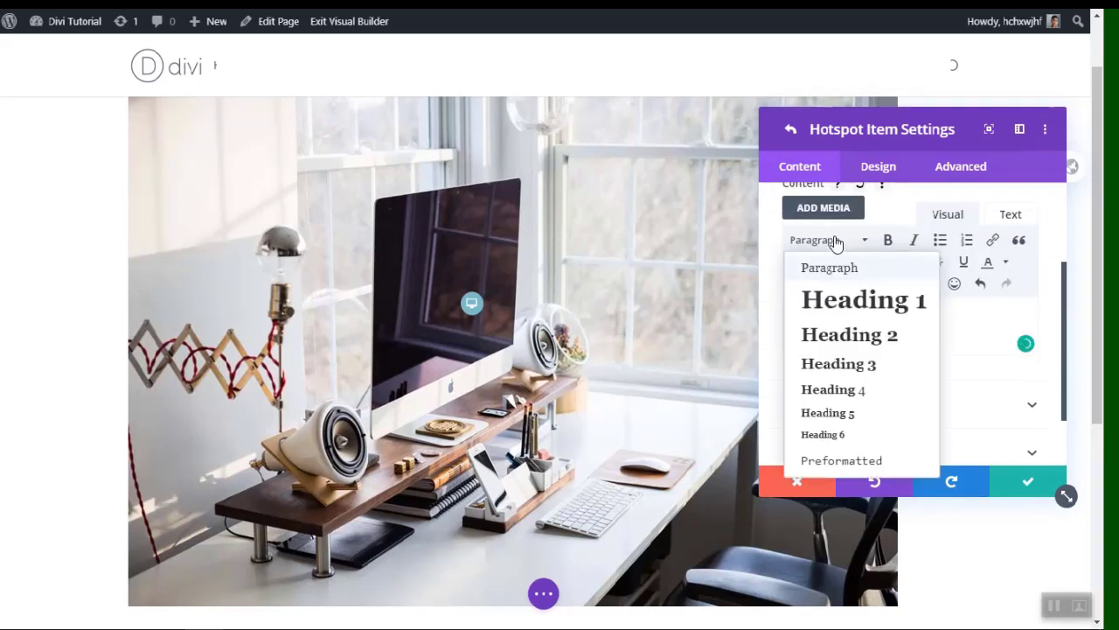
pyautogui.click(847, 341)
pyautogui.click(921, 343)
pyautogui.press('Return')
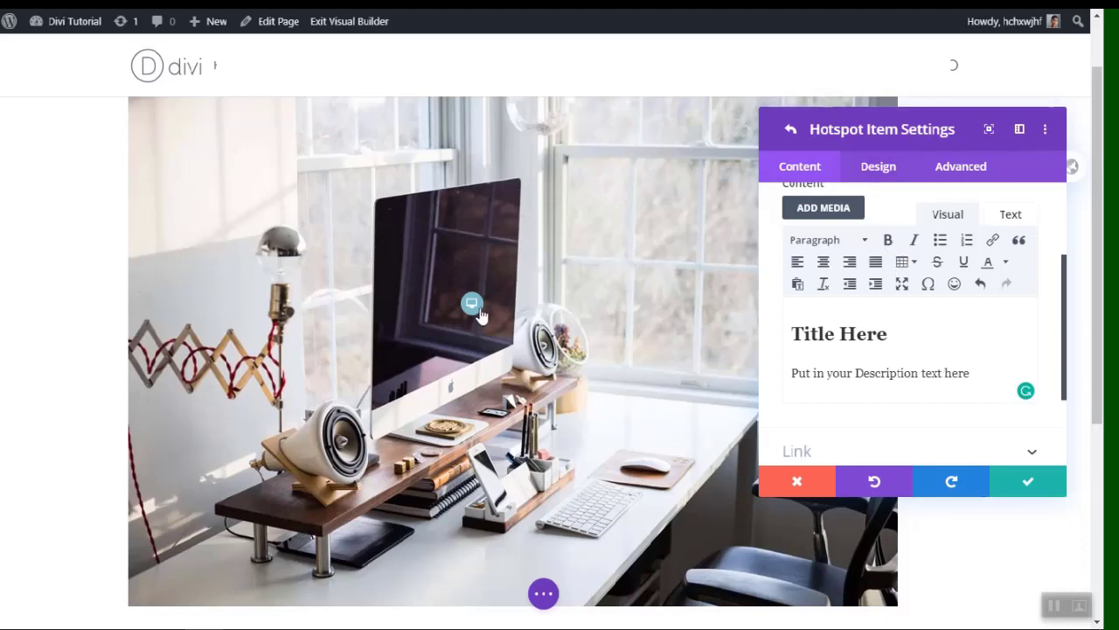
# - Open the hotspot's Design options
pyautogui.moveTo(471, 309)
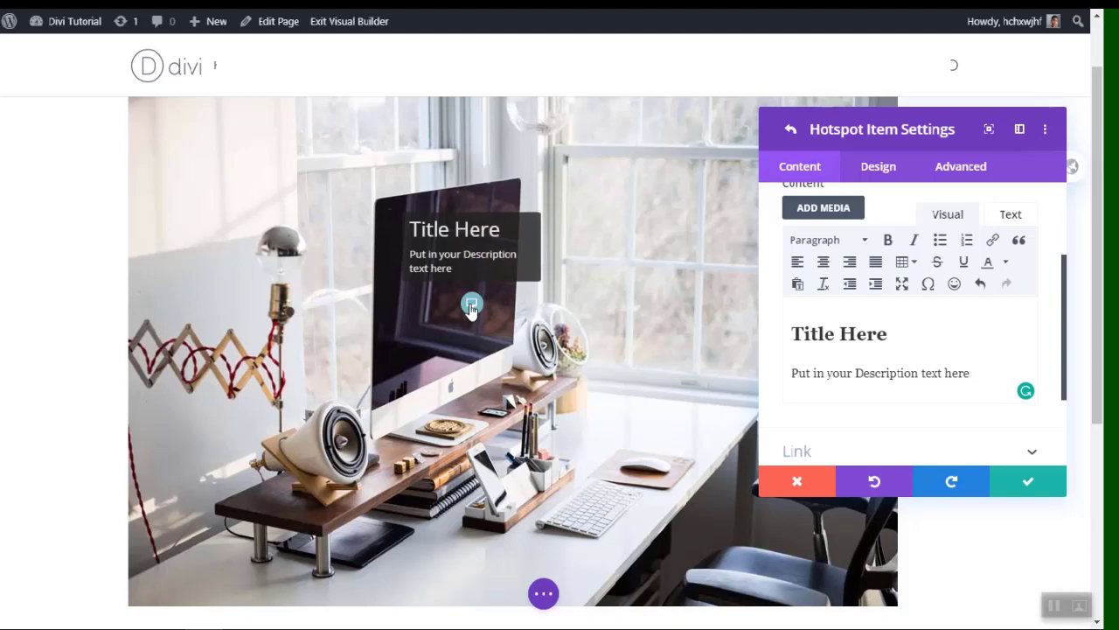
pyautogui.scroll(-2, 839, 319)
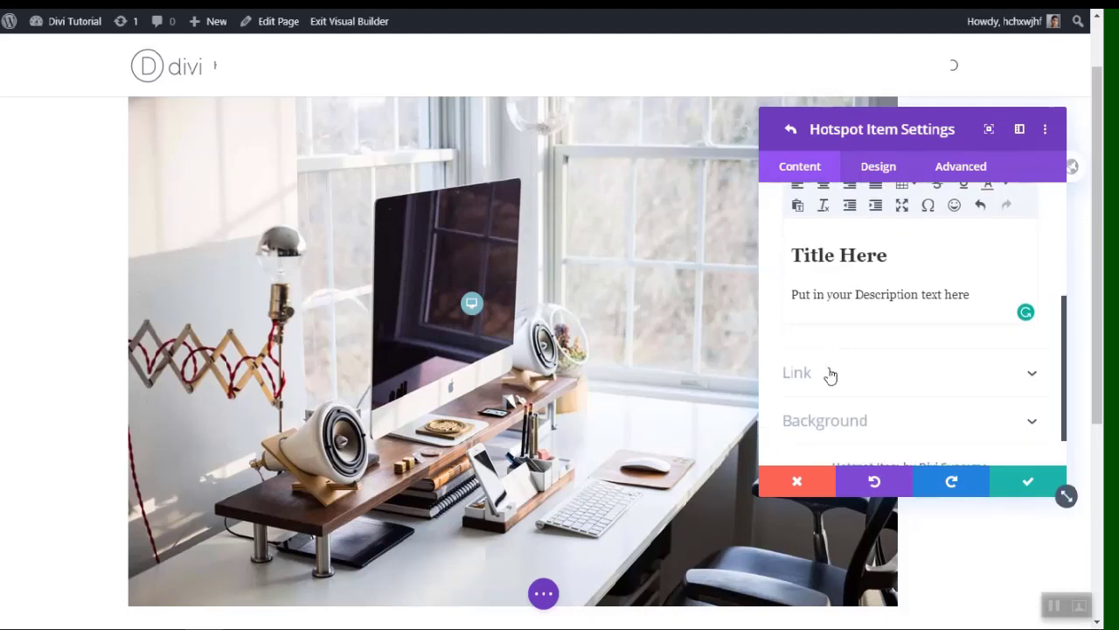
pyautogui.scroll(-1, 830, 375)
pyautogui.click(883, 168)
# - Enable the hotspot's pulse animation with a white pulse background colour
pyautogui.scroll(-1, 838, 236)
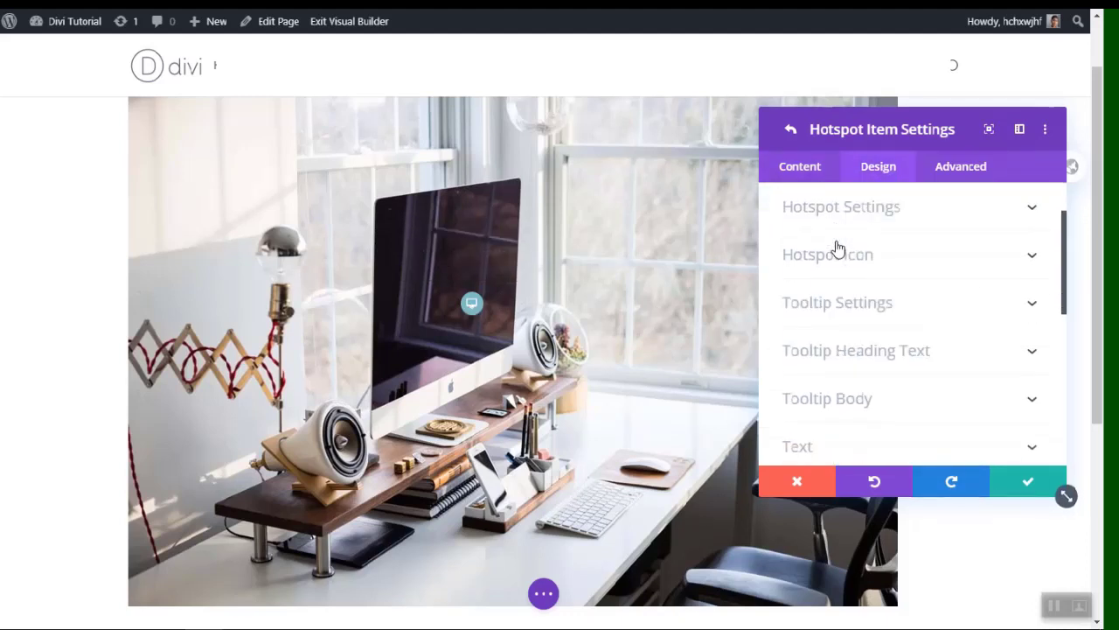
pyautogui.scroll(-4, 835, 267)
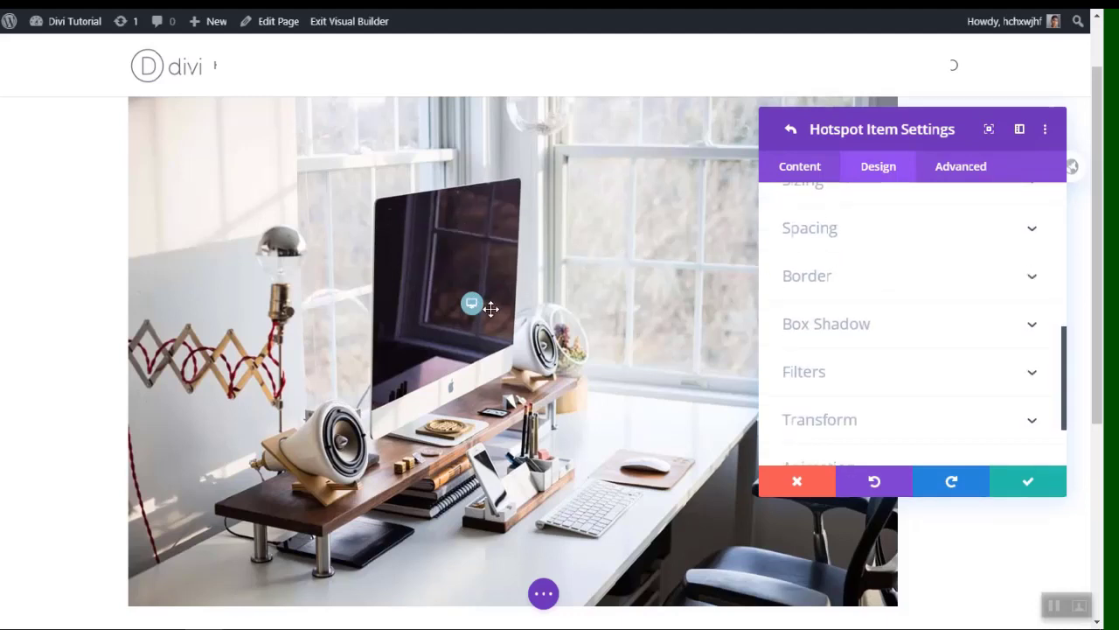
pyautogui.scroll(-1, 809, 304)
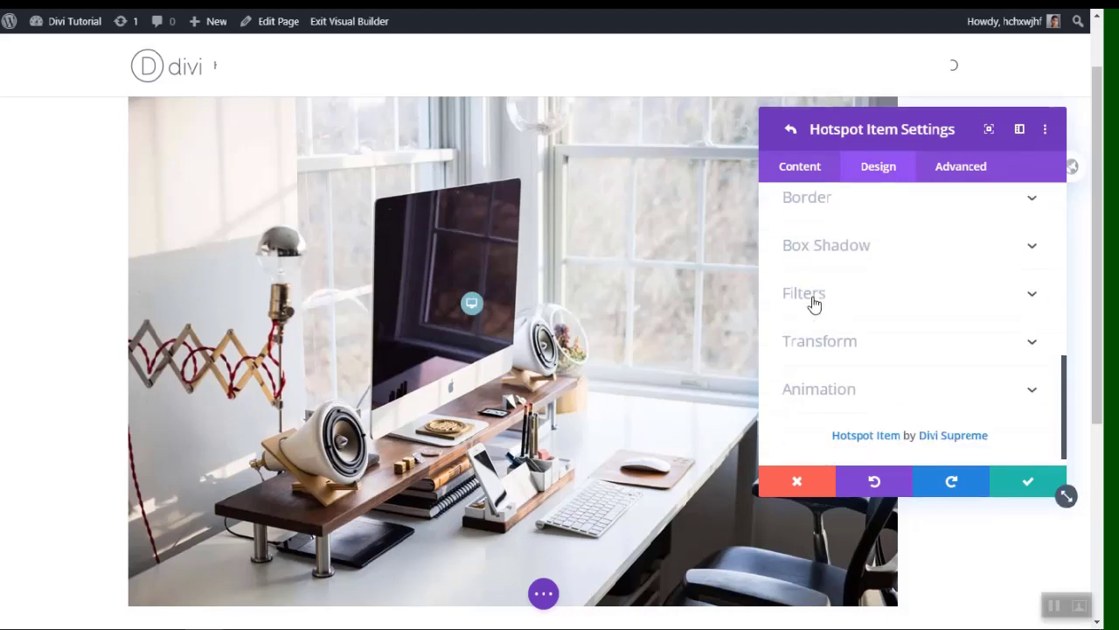
pyautogui.click(829, 390)
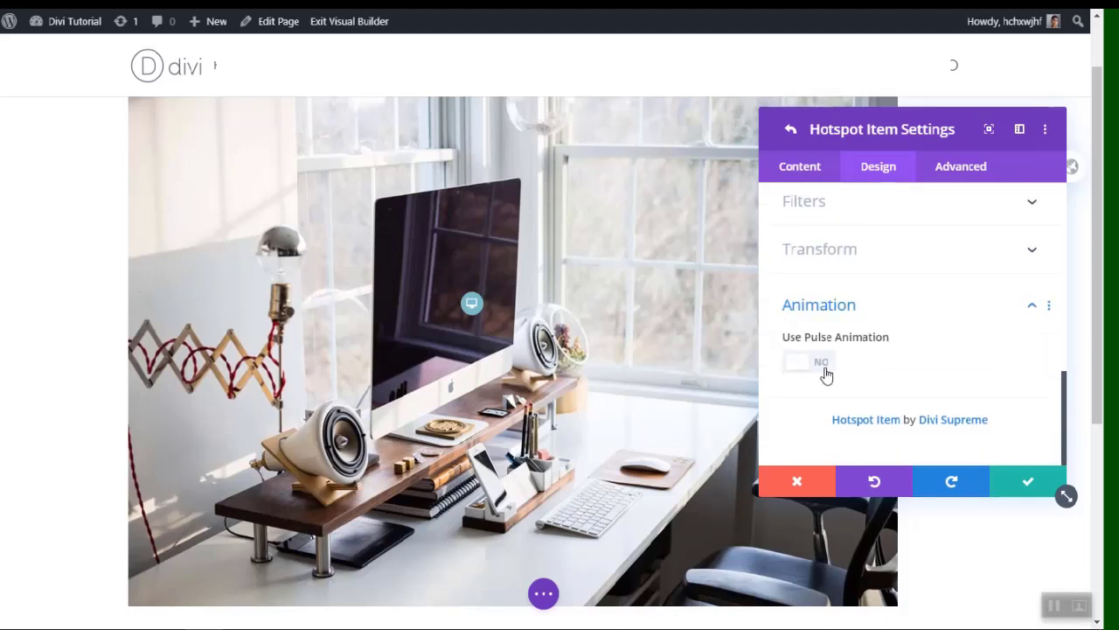
pyautogui.click(824, 368)
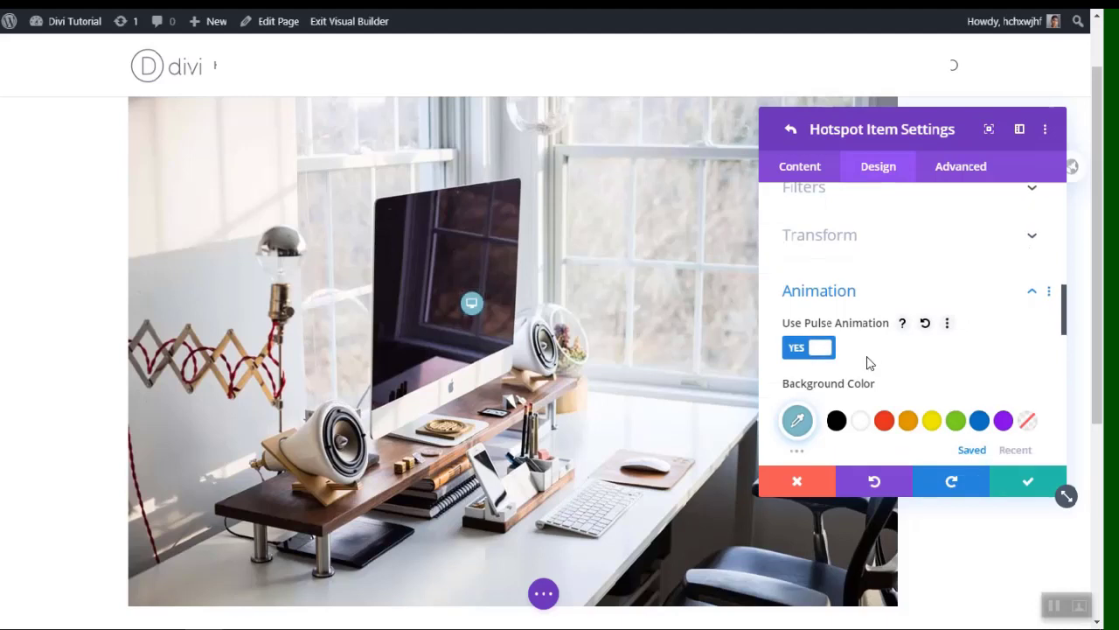
pyautogui.scroll(-1, 869, 363)
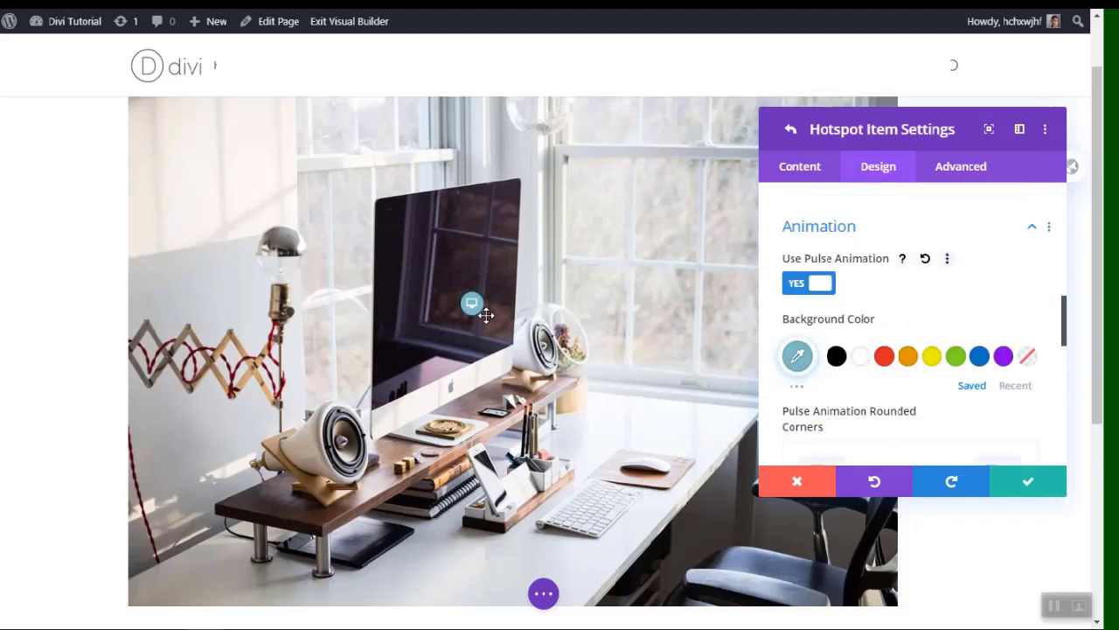
pyautogui.moveTo(480, 318)
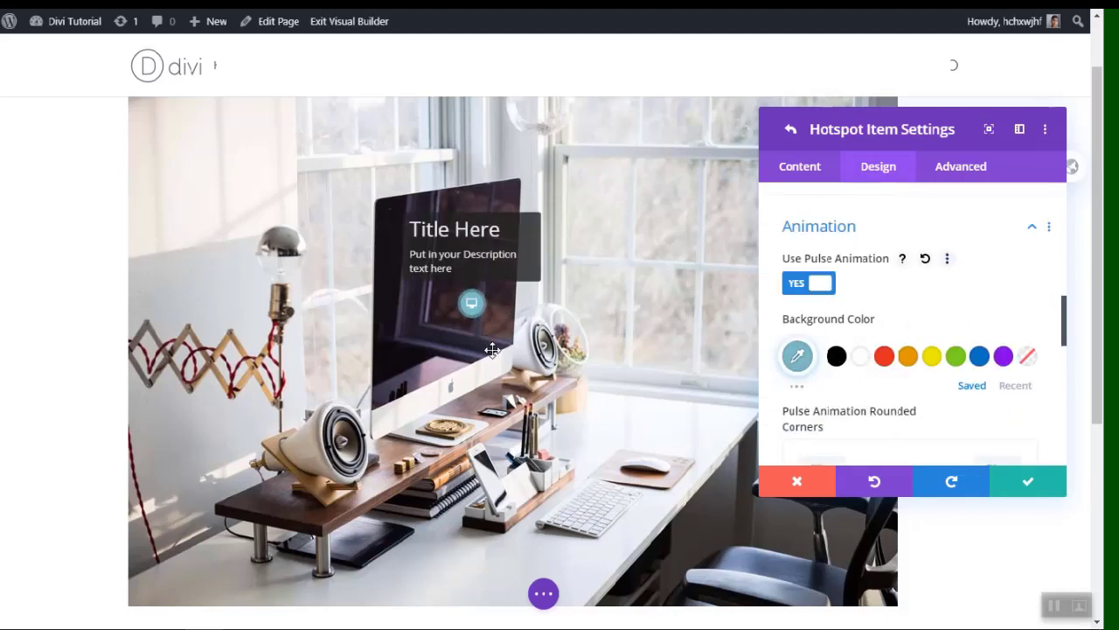
pyautogui.click(861, 356)
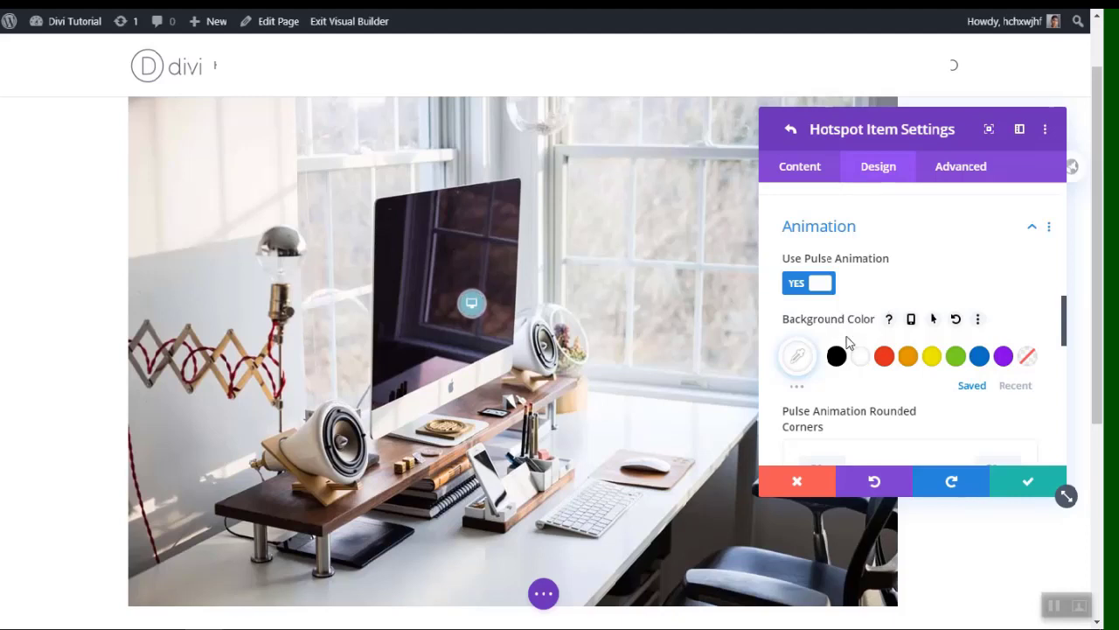
# - Set the pulse animation's rounded corners to 51px
pyautogui.scroll(-2, 845, 341)
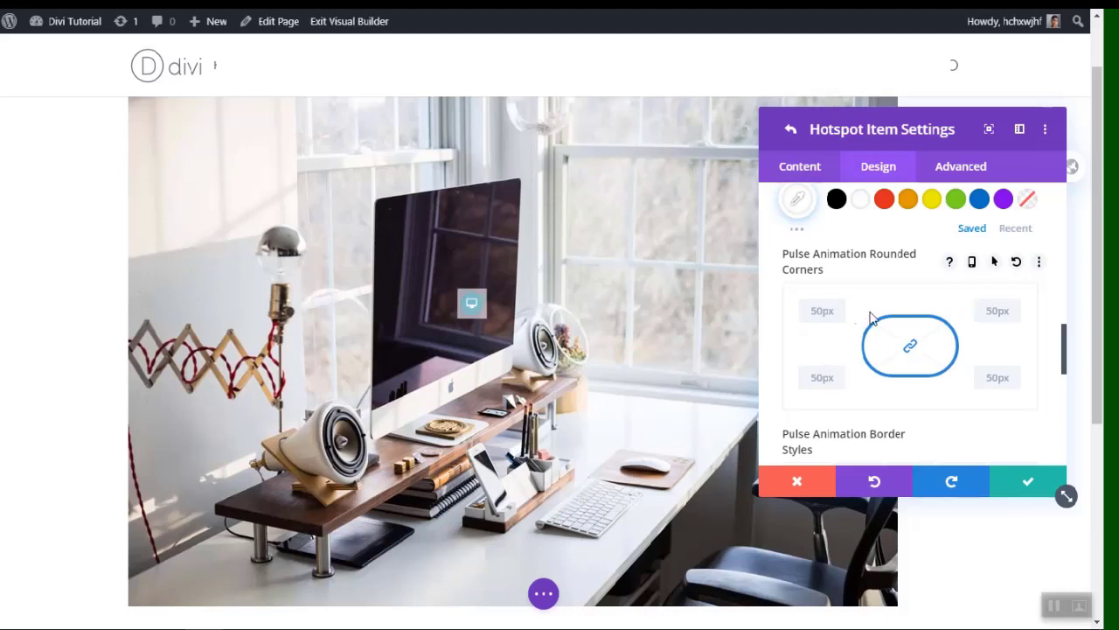
pyautogui.click(823, 309)
pyautogui.press('Up')
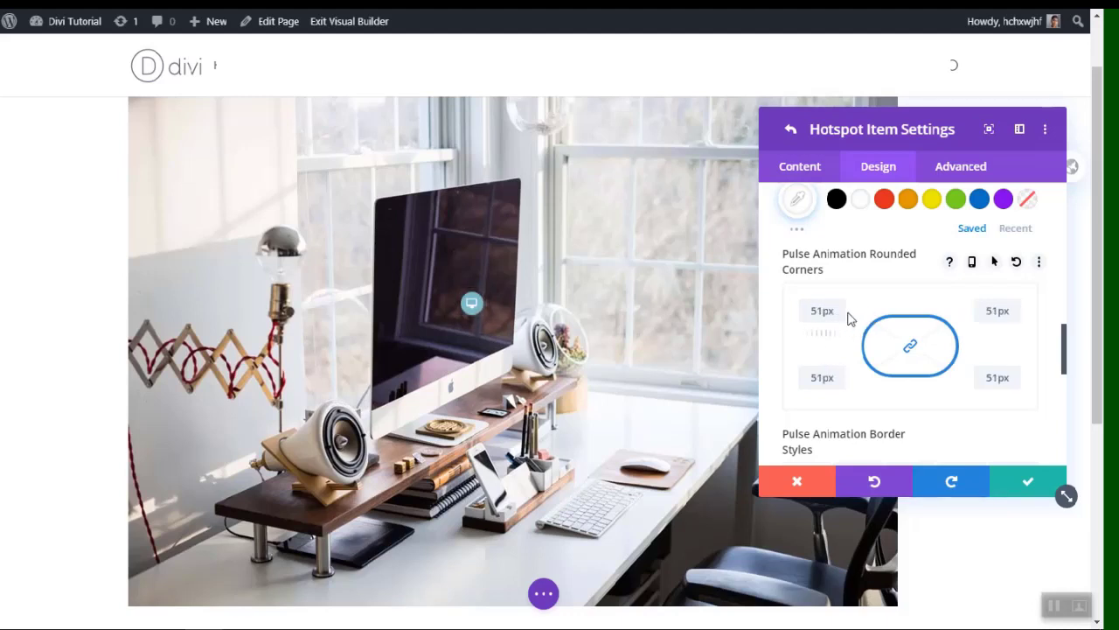
pyautogui.scroll(-8, 852, 318)
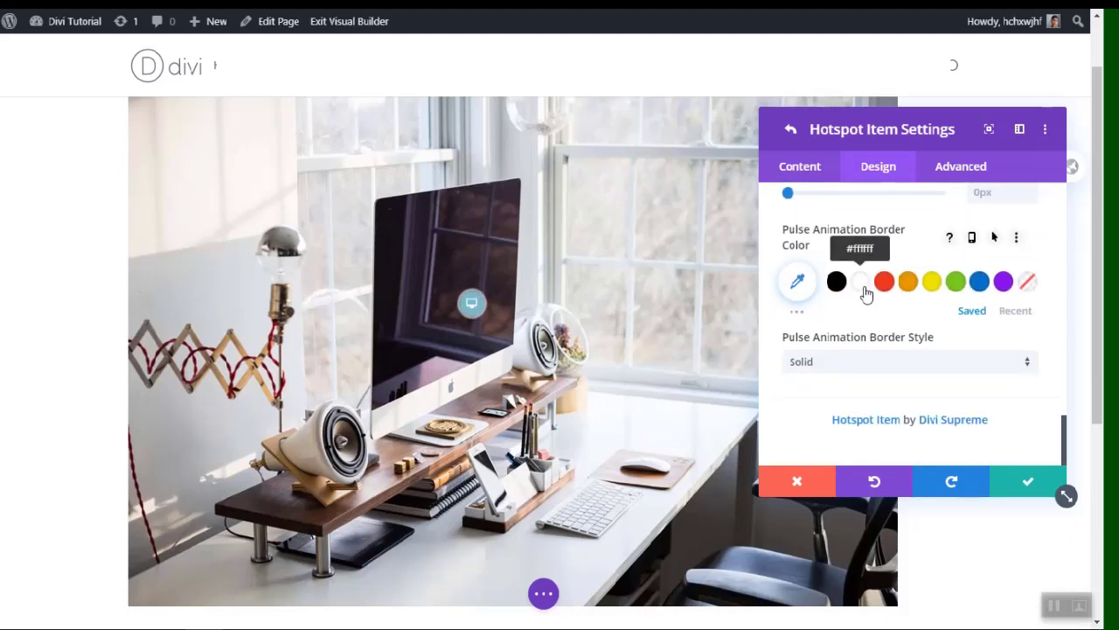
pyautogui.scroll(8, 866, 295)
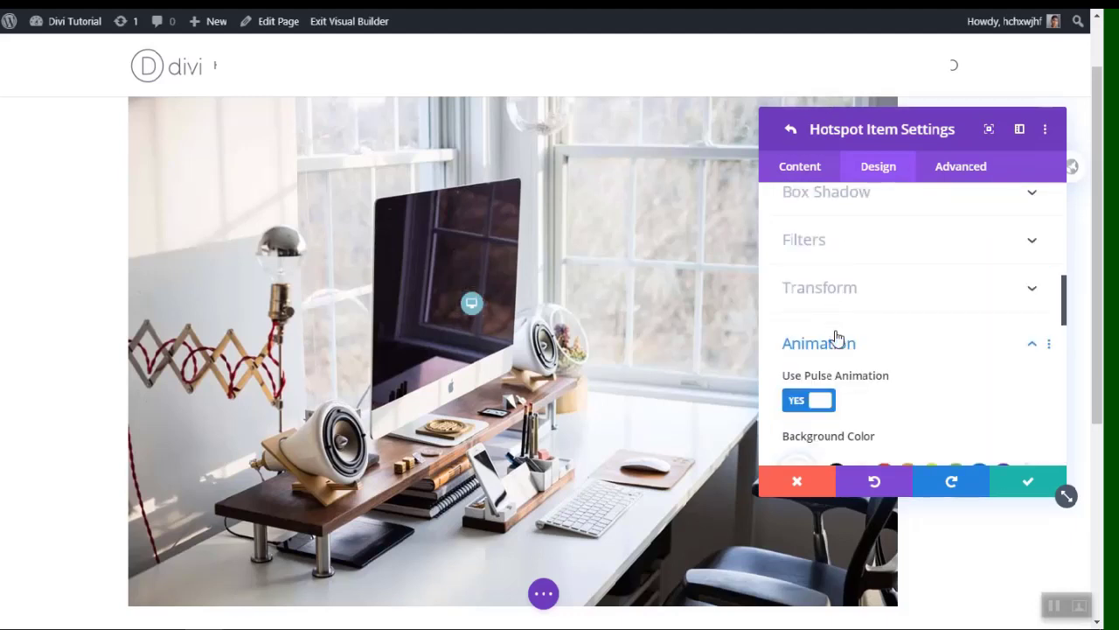
pyautogui.scroll(5, 839, 347)
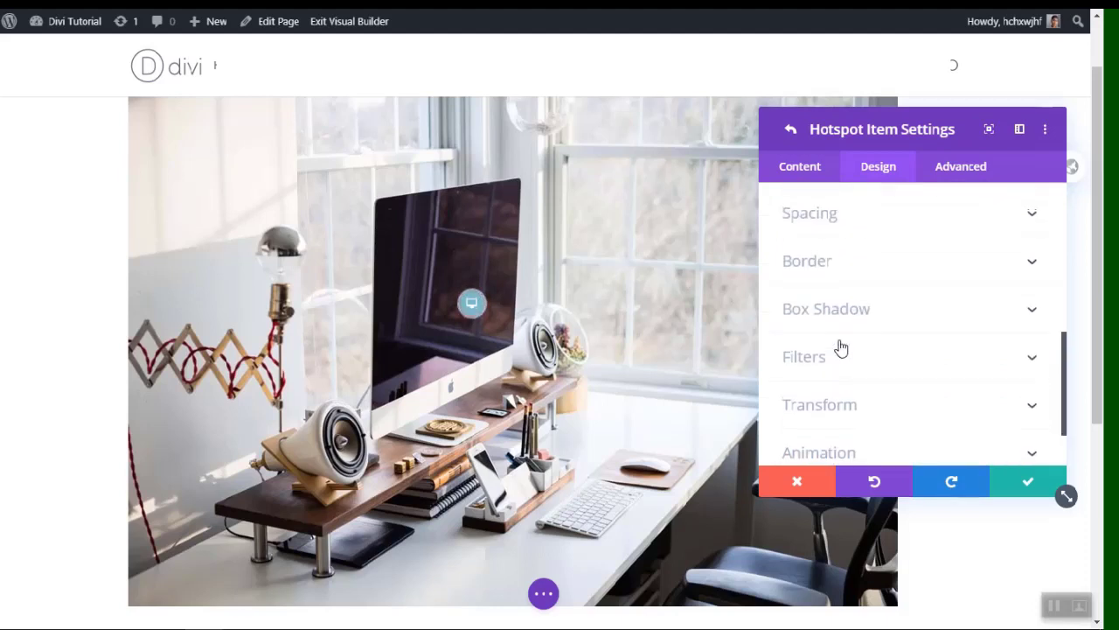
# - Open the first hotspot item's Design tab and its Hotspot Settings position controls
pyautogui.click(792, 129)
pyautogui.click(878, 171)
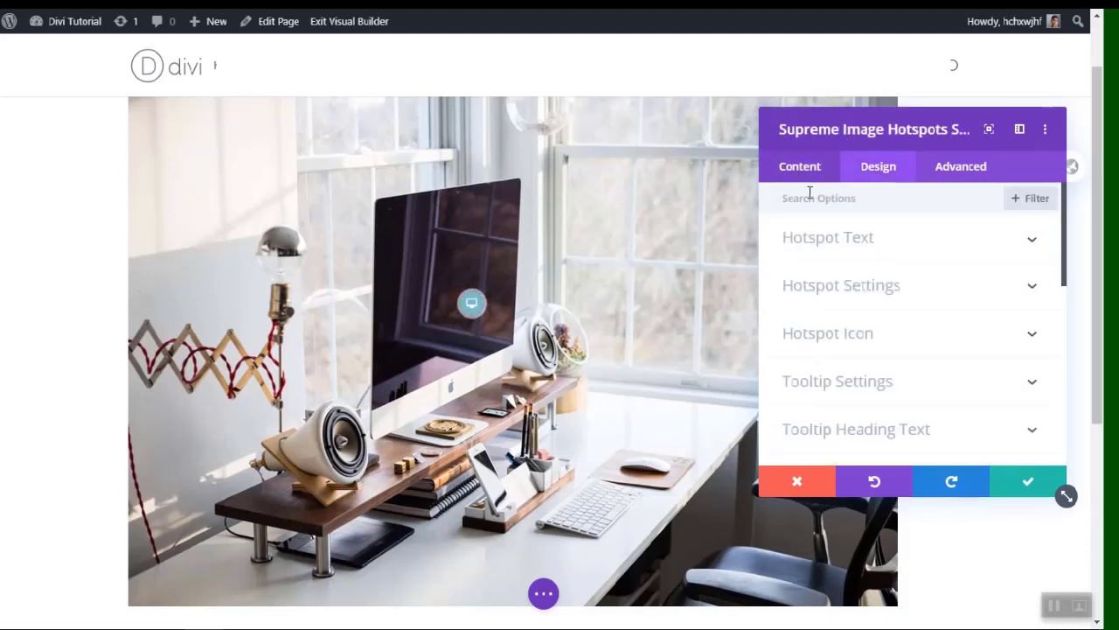
pyautogui.click(800, 167)
pyautogui.click(796, 254)
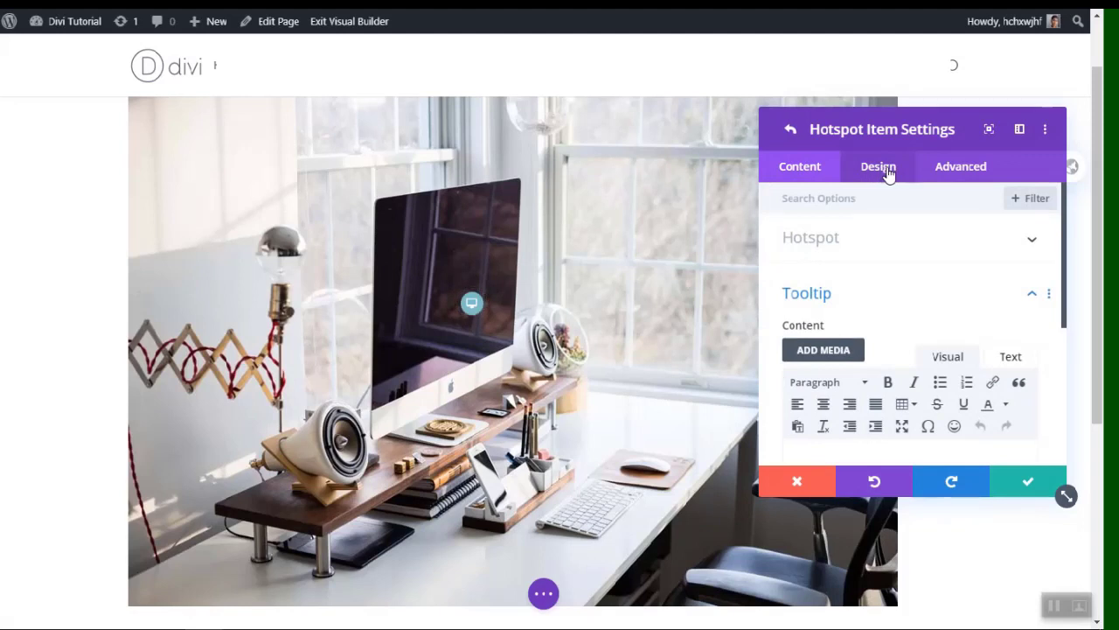
pyautogui.click(886, 171)
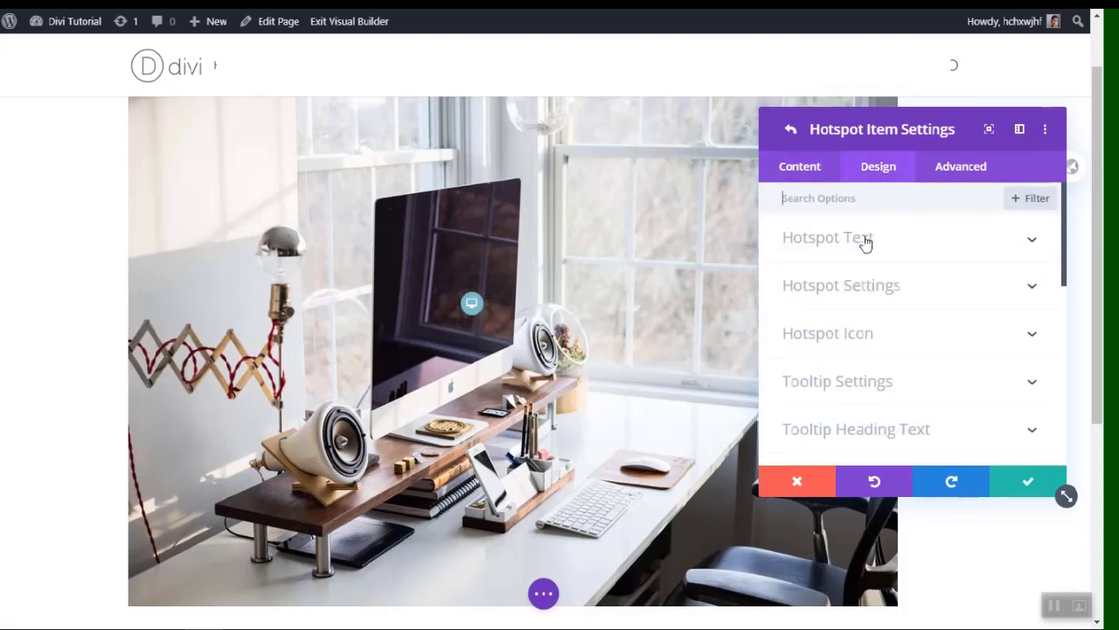
pyautogui.click(901, 285)
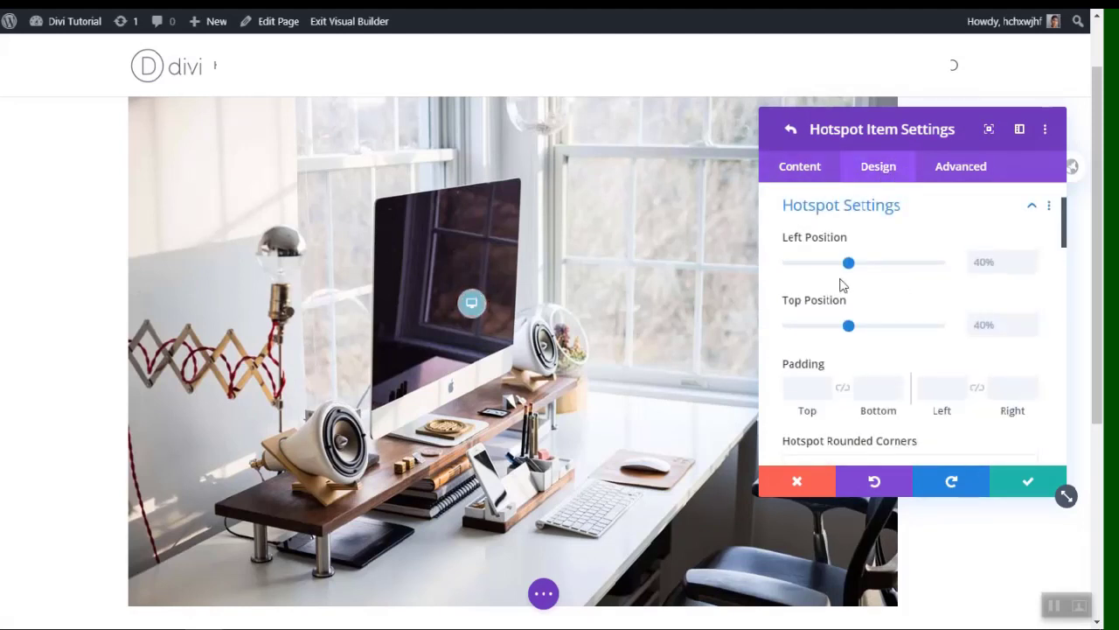
# - Move the hotspot to Left 38%, Top 34% over the monitor, then go back
pyautogui.moveTo(849, 260); pyautogui.dragTo(849, 267)
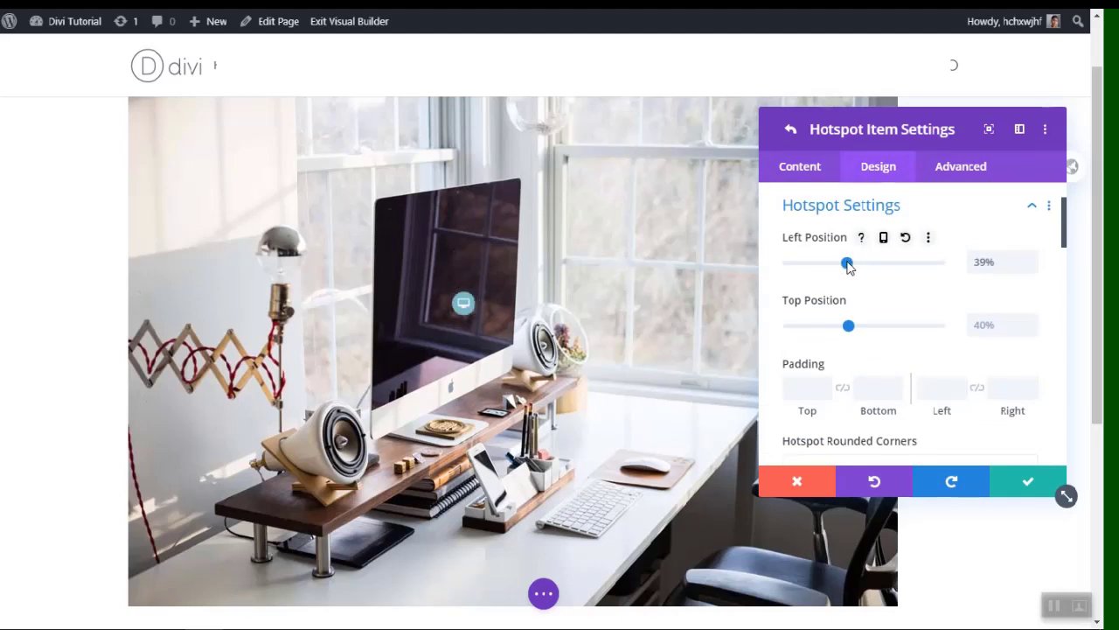
pyautogui.moveTo(847, 327); pyautogui.dragTo(841, 326)
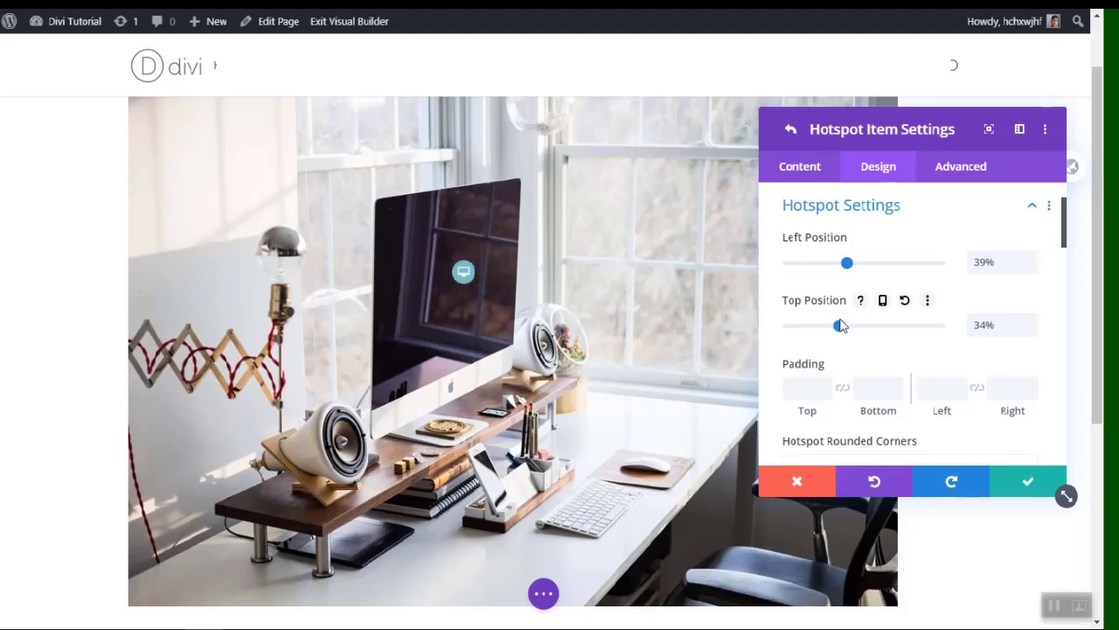
pyautogui.moveTo(844, 266)
pyautogui.mouseDown()
pyautogui.moveTo(833, 265)
pyautogui.moveTo(846, 266)
pyautogui.mouseUp()
pyautogui.scroll(2, 857, 271)
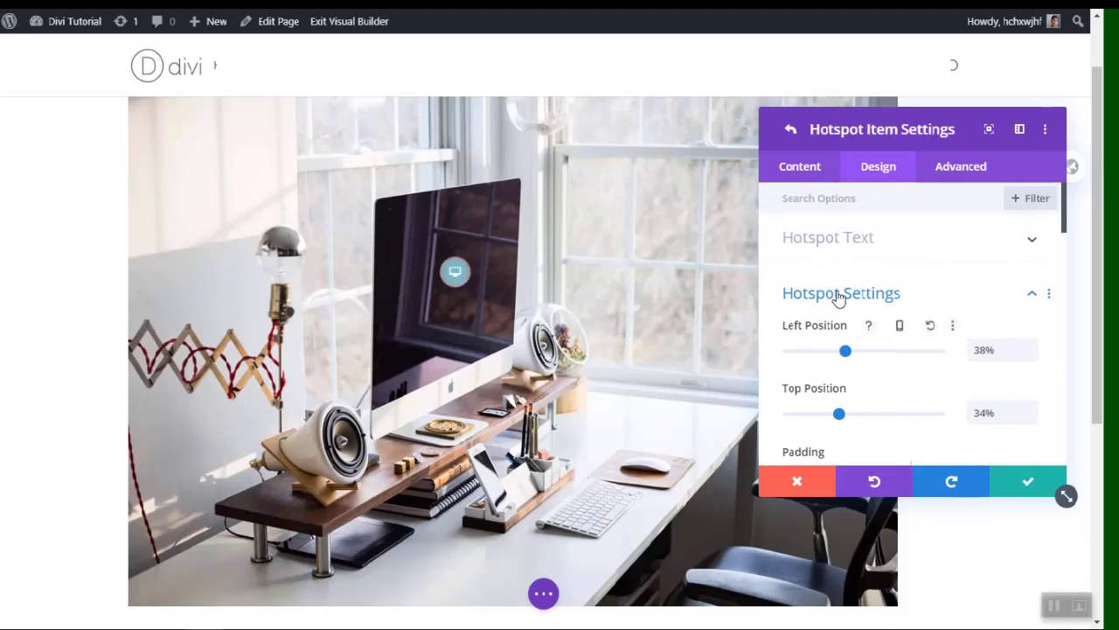
pyautogui.click(837, 292)
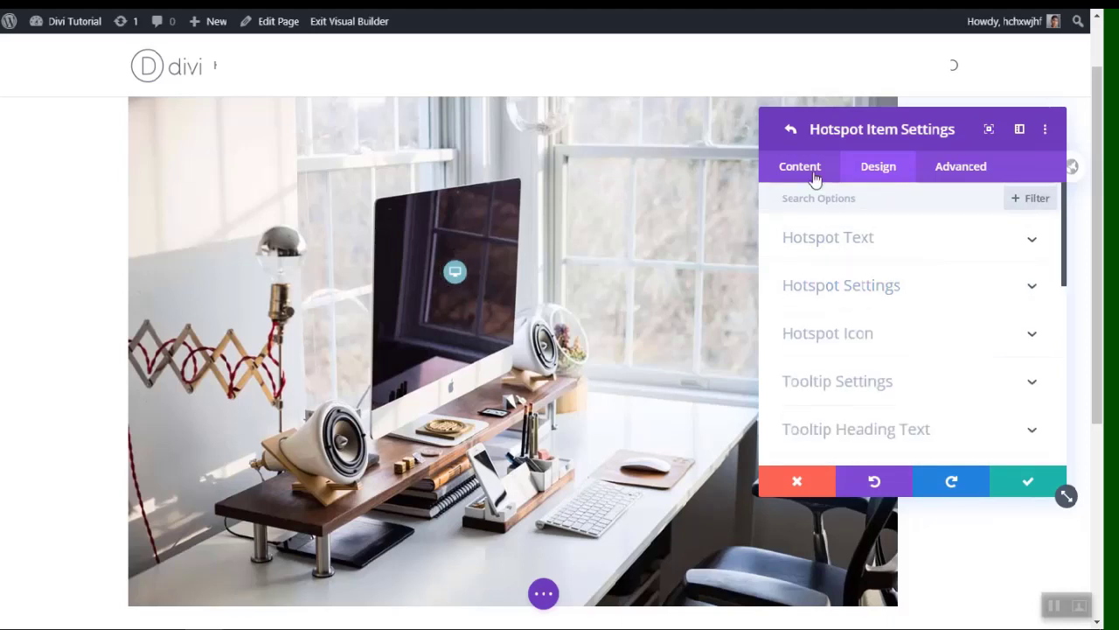
pyautogui.click(791, 132)
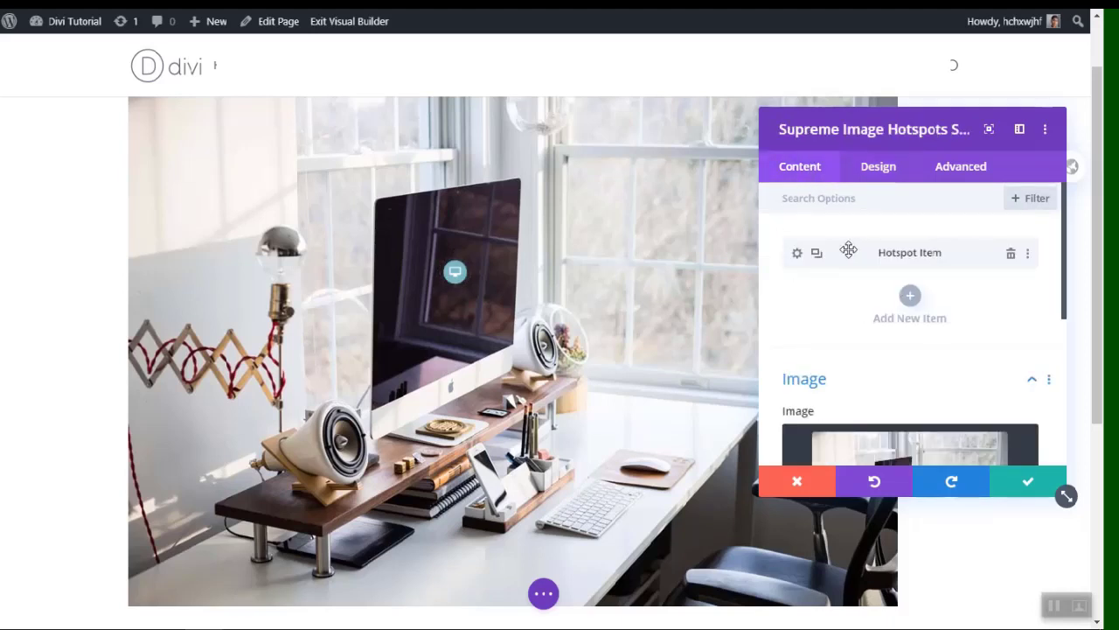
# - Duplicate the hotspot and move the copy to Left 61%, Top 65% by the mouse pad
pyautogui.click(816, 254)
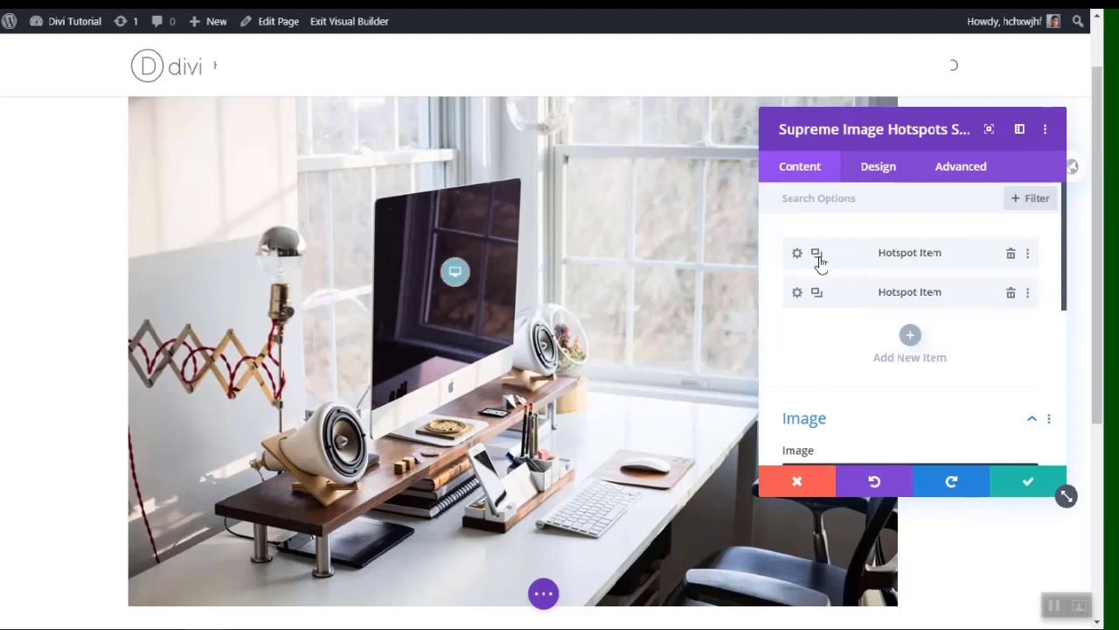
pyautogui.click(798, 293)
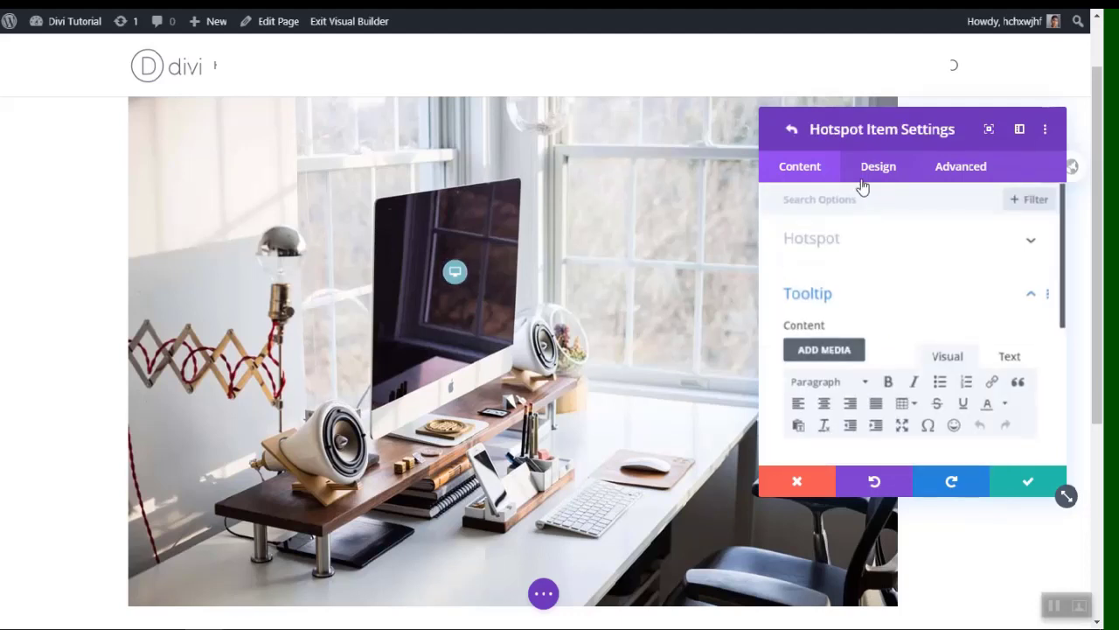
pyautogui.click(865, 170)
pyautogui.click(846, 276)
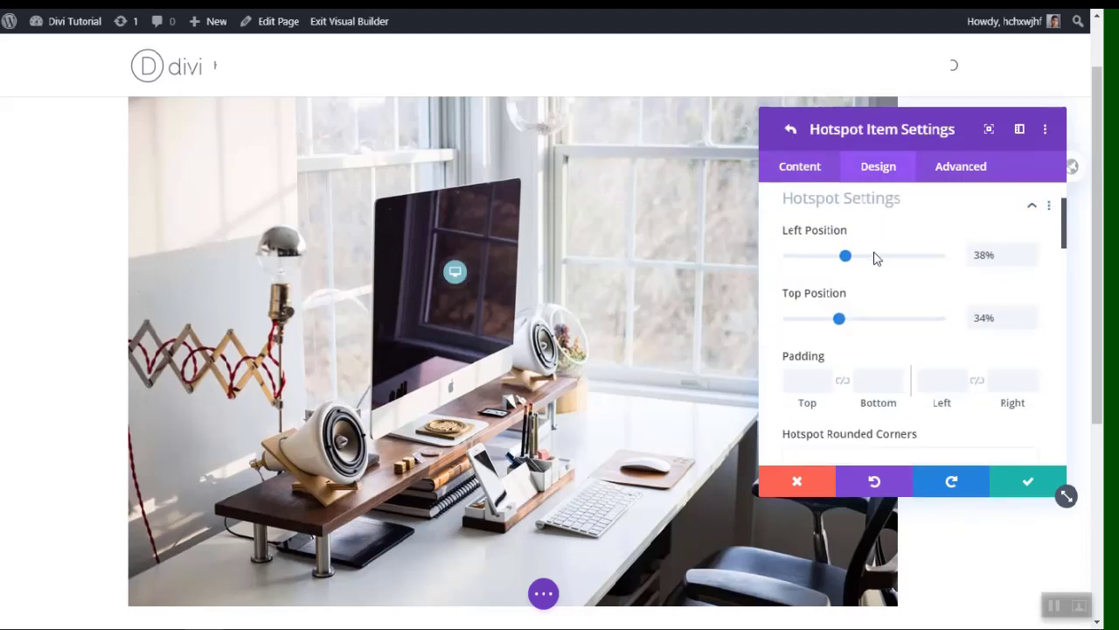
pyautogui.moveTo(852, 264); pyautogui.dragTo(879, 265)
pyautogui.moveTo(845, 332); pyautogui.dragTo(888, 327)
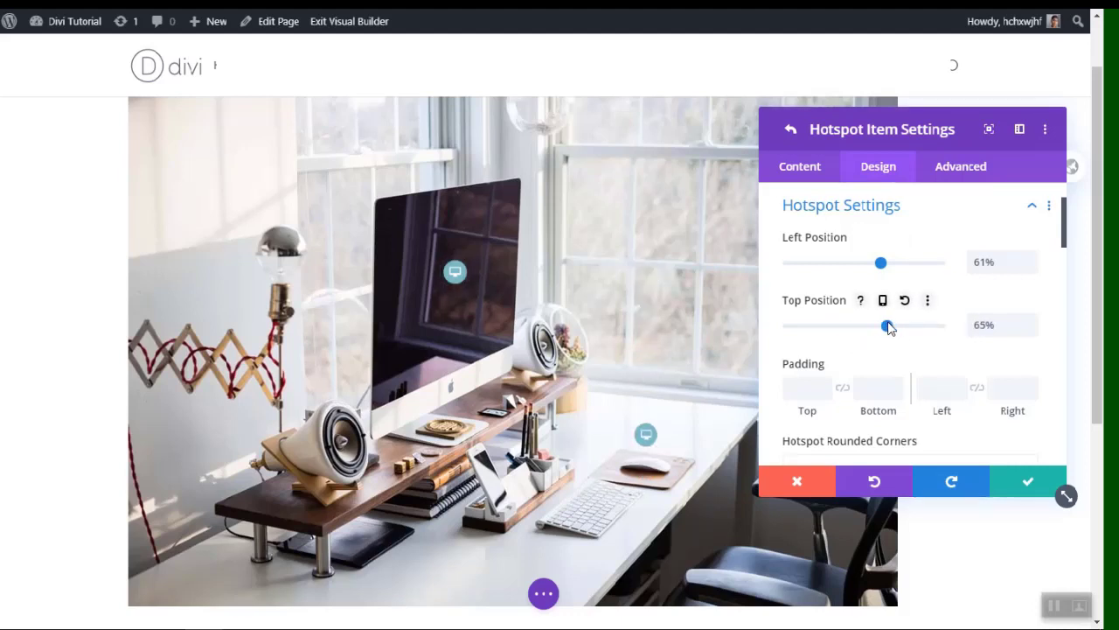
# - Give the second hotspot a lightbulb icon and return to the hotspot item list
pyautogui.click(802, 175)
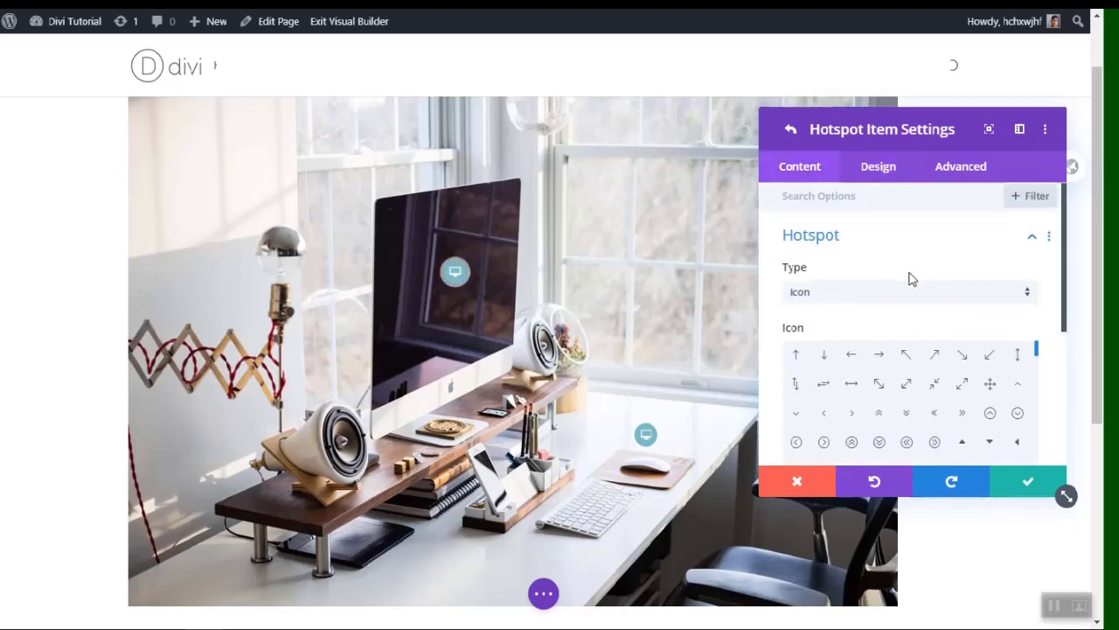
pyautogui.scroll(-1, 904, 317)
pyautogui.scroll(-1, 939, 318)
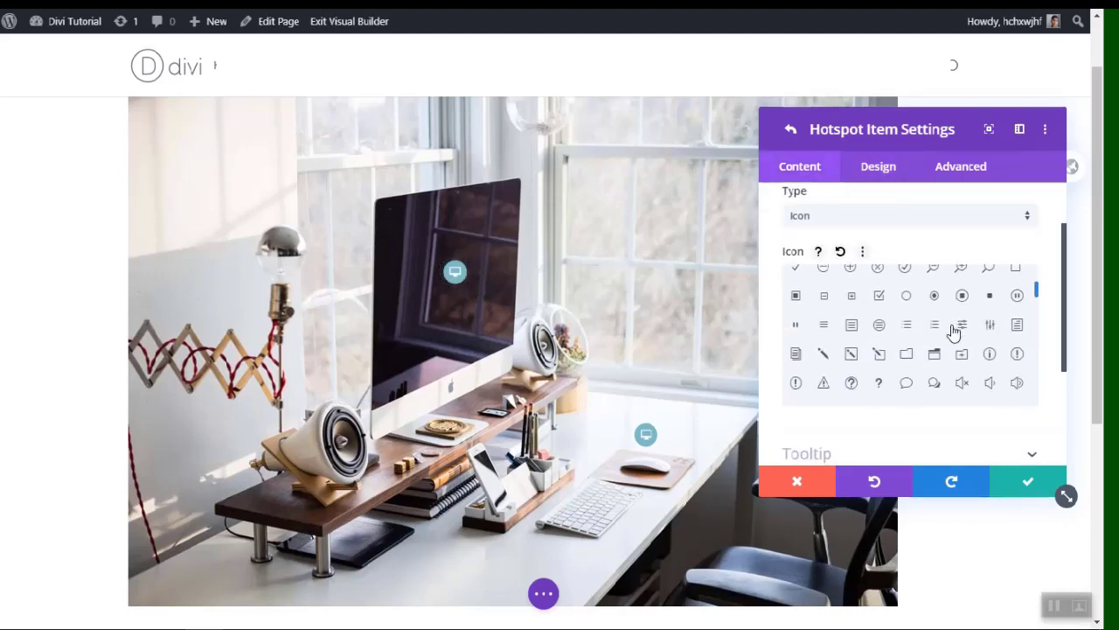
pyautogui.scroll(-1, 888, 353)
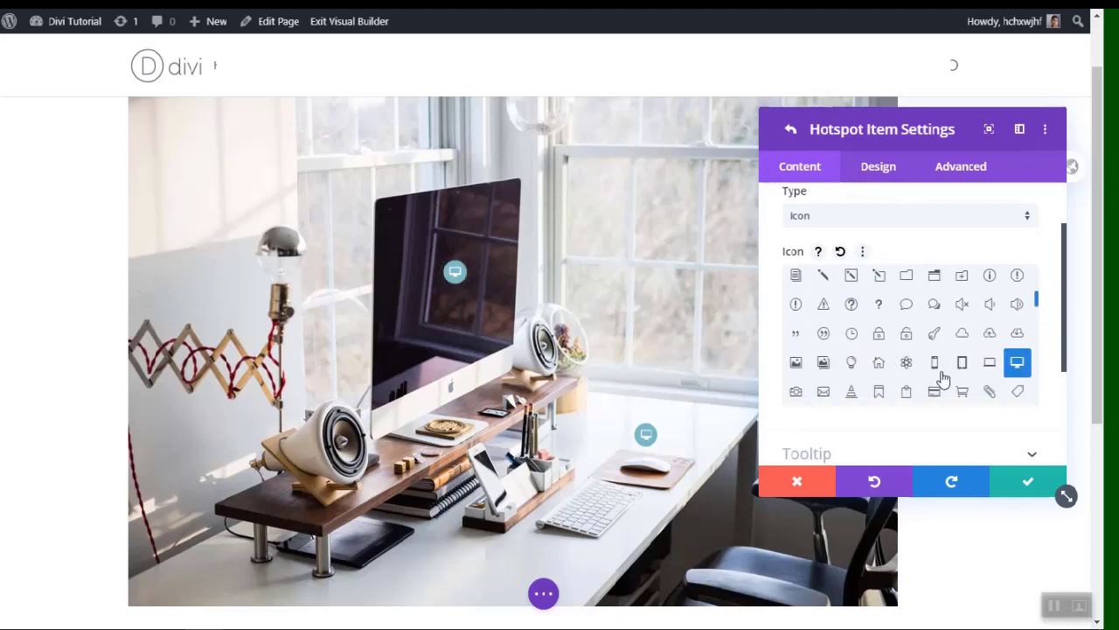
pyautogui.click(853, 365)
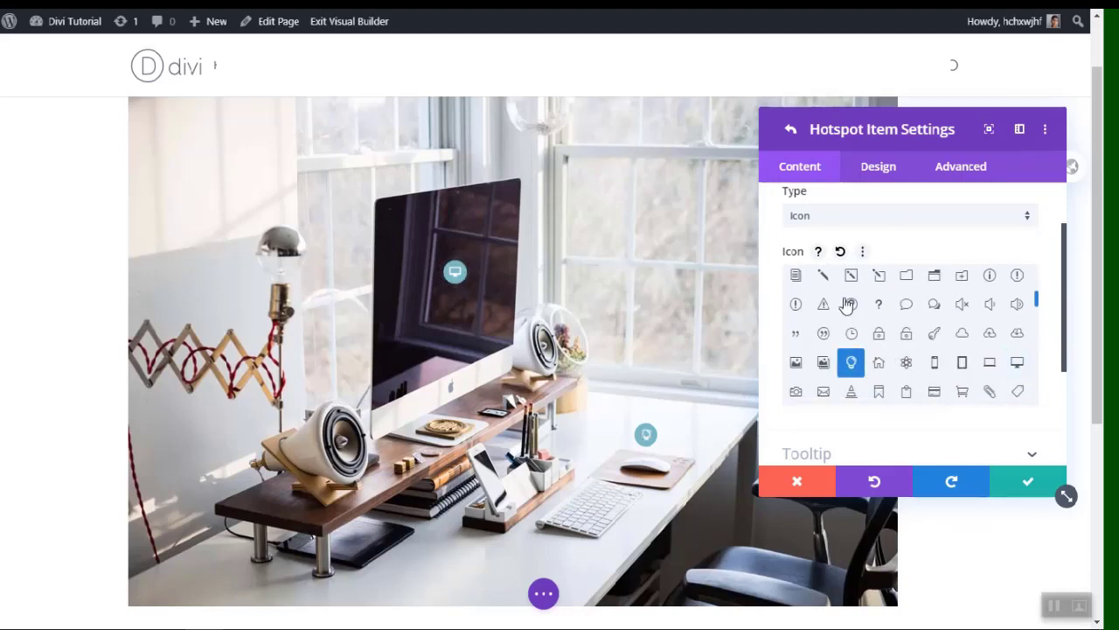
pyautogui.click(791, 129)
pyautogui.click(797, 292)
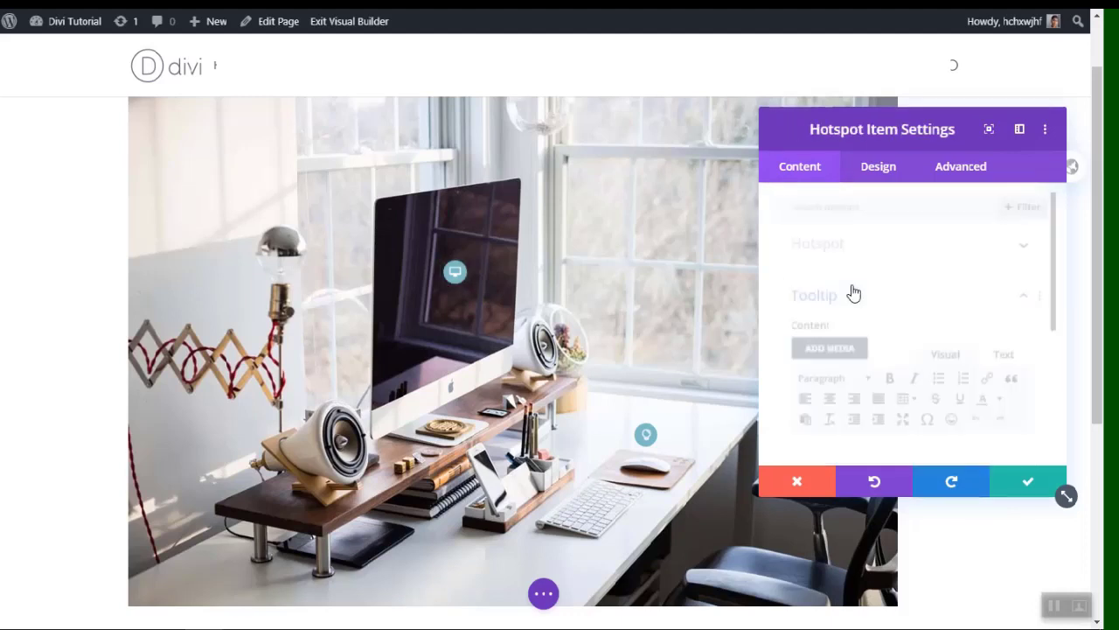
# - Duplicate the lightbulb hotspot and place the copy at Left 53%, Top 78% by the keyboard
pyautogui.click(790, 130)
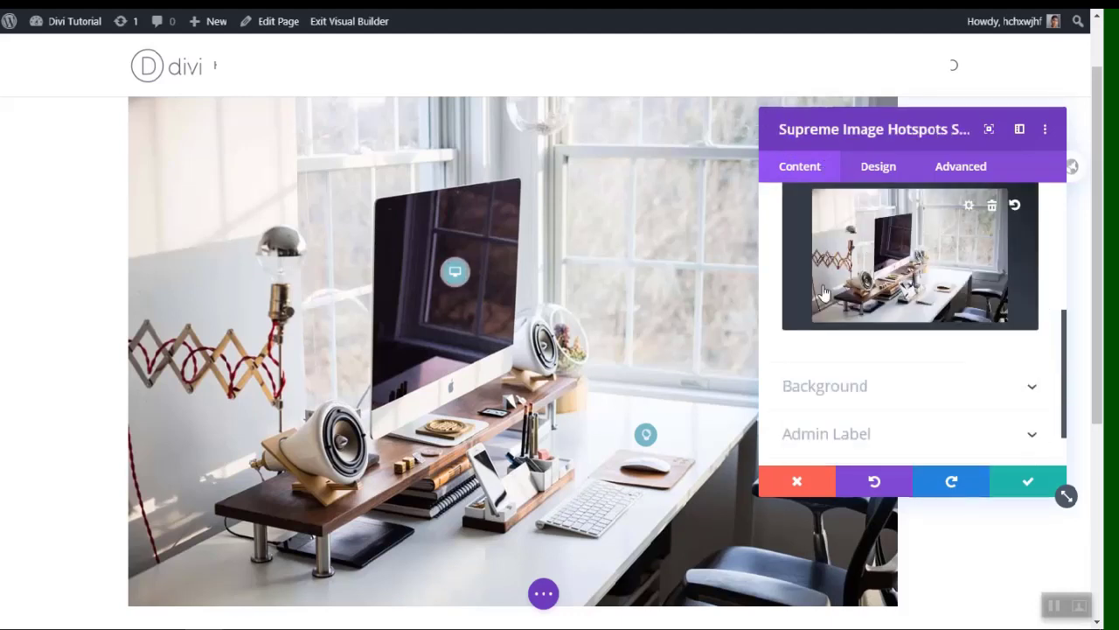
pyautogui.click(818, 291)
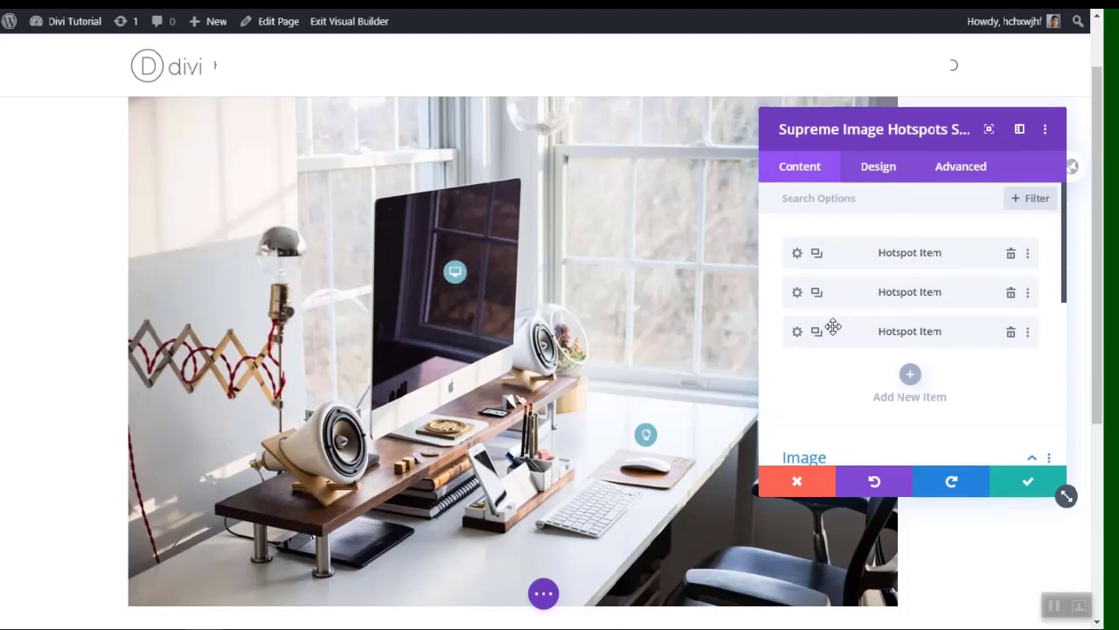
pyautogui.click(861, 171)
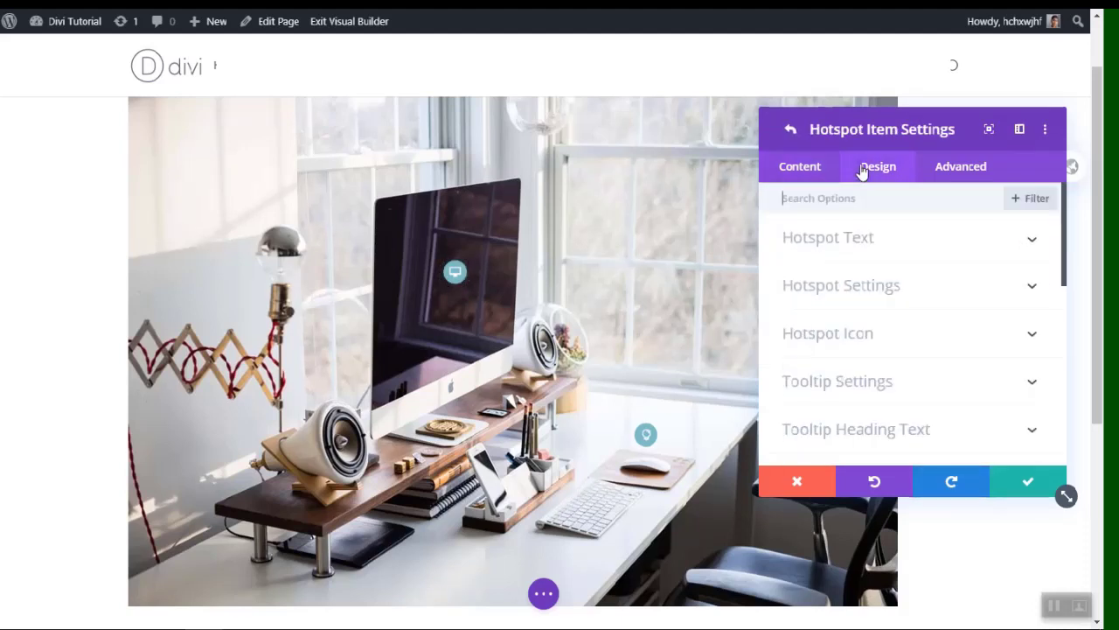
pyautogui.click(861, 288)
pyautogui.moveTo(883, 327); pyautogui.dragTo(907, 331)
pyautogui.moveTo(880, 265); pyautogui.dragTo(868, 272)
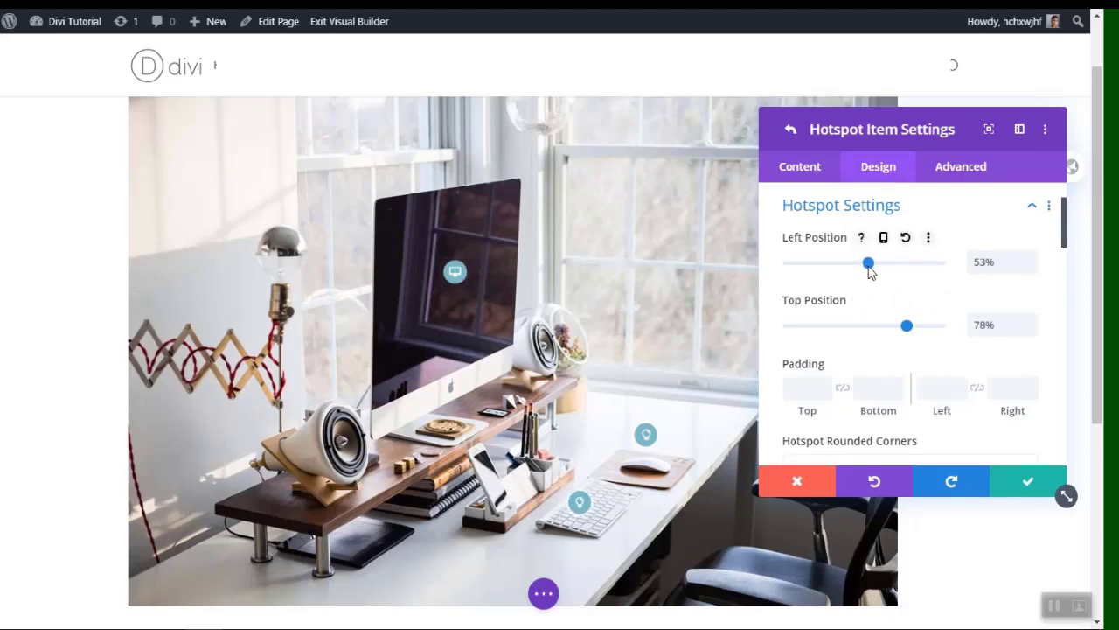
pyautogui.click(857, 207)
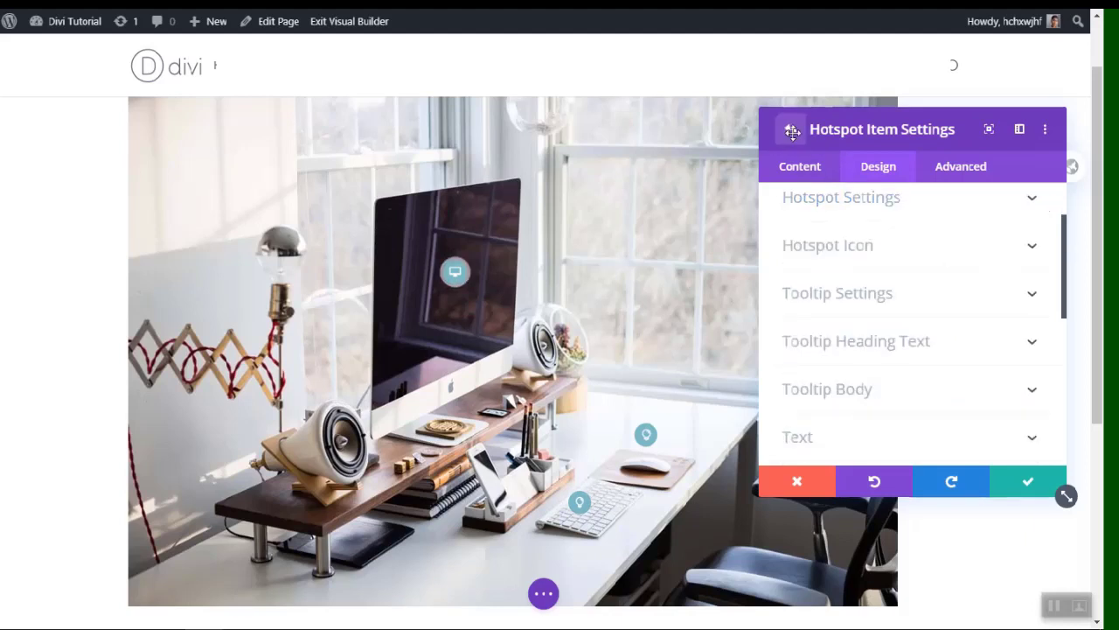
# - Return to the Image Hotspots module and open its module-wide hotspot design settings
pyautogui.click(792, 138)
pyautogui.click(866, 170)
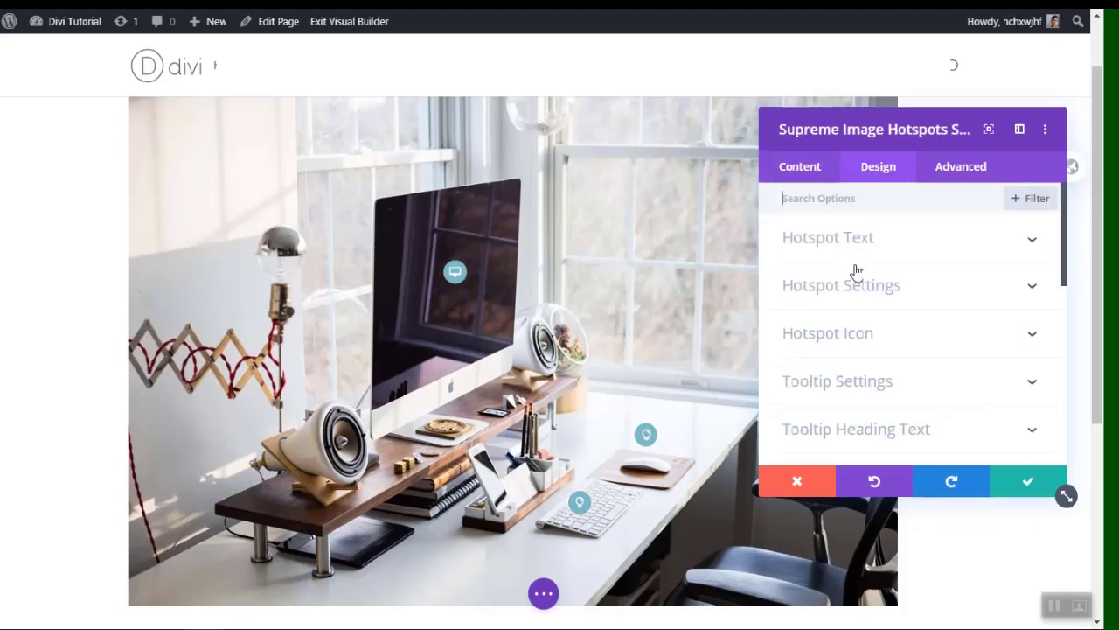
pyautogui.click(862, 299)
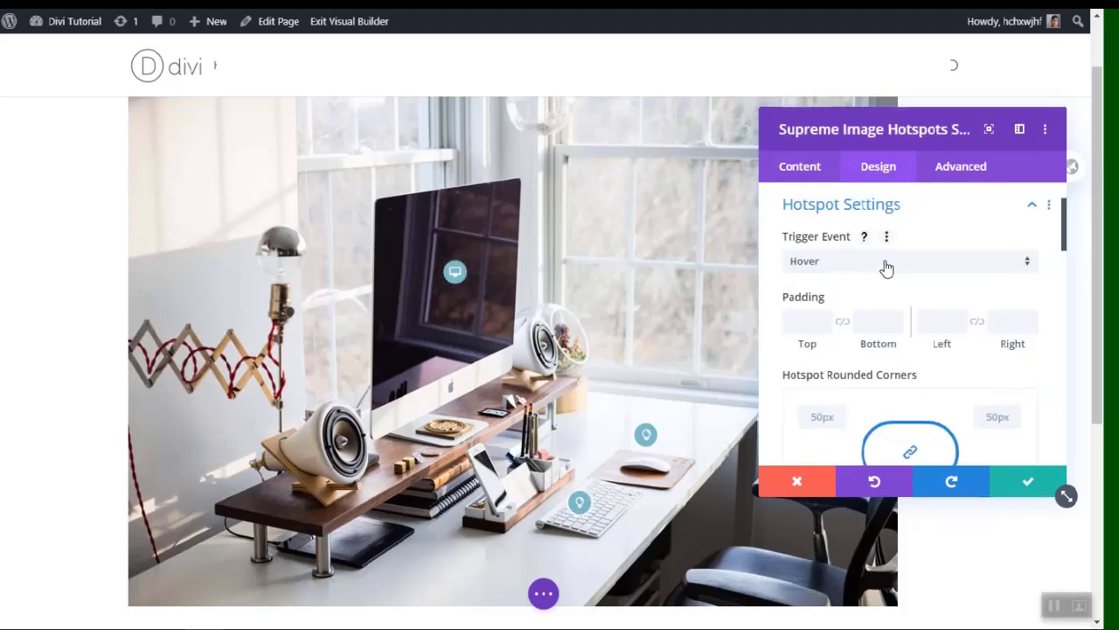
pyautogui.scroll(-4, 887, 267)
pyautogui.scroll(-4, 883, 264)
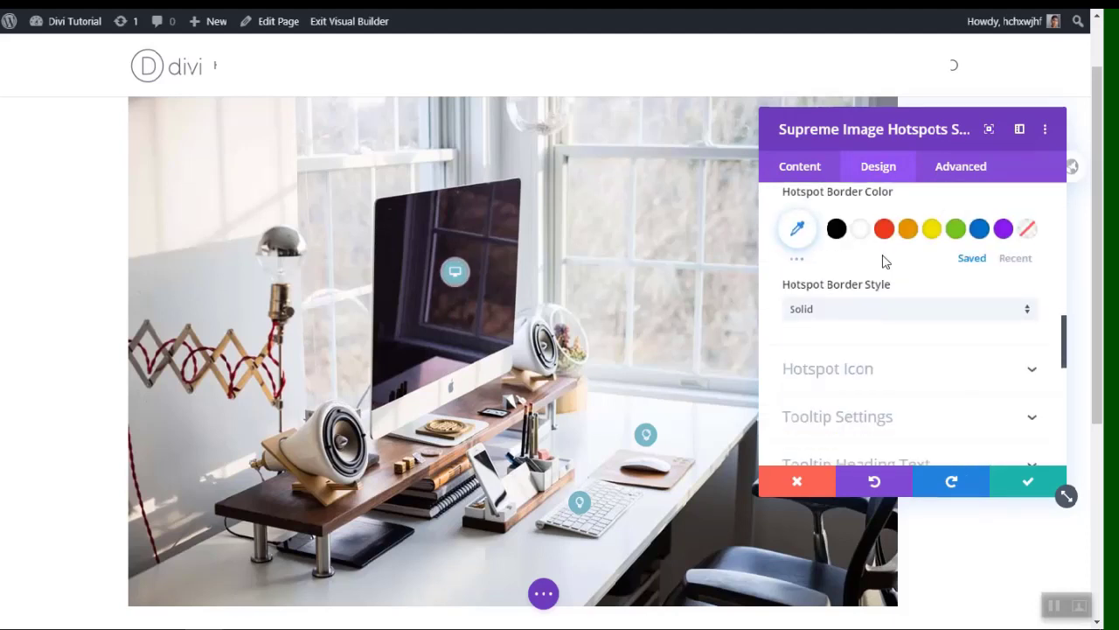
pyautogui.scroll(1, 884, 259)
pyautogui.scroll(-1, 892, 259)
# - Try red, orange and yellow hotspot icon colours, then keep them white
pyautogui.scroll(8, 883, 262)
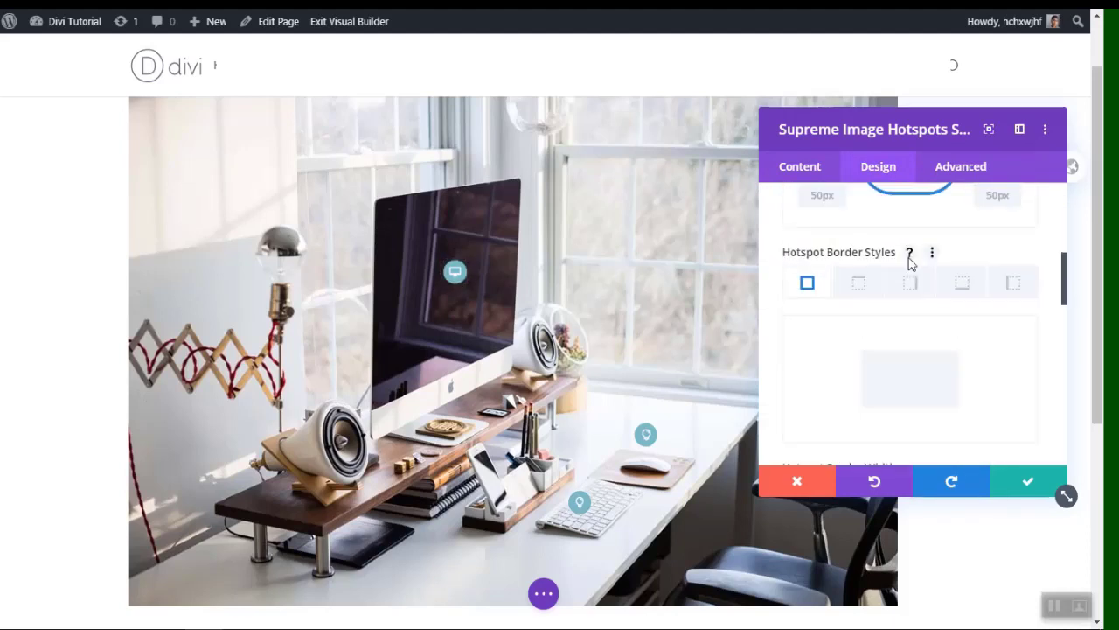
pyautogui.click(866, 294)
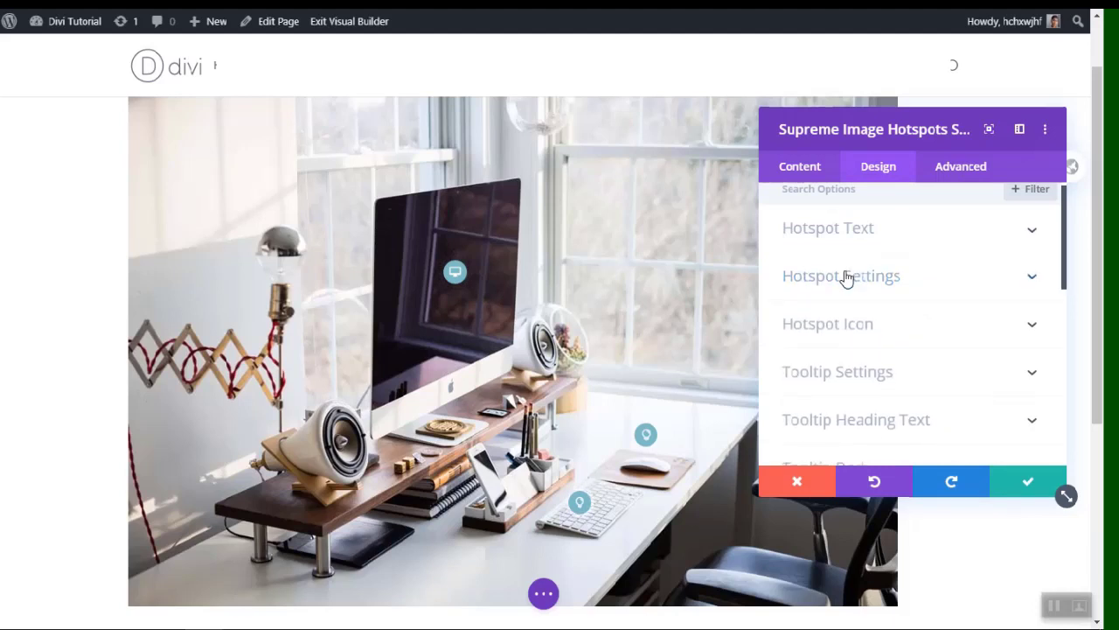
pyautogui.click(881, 320)
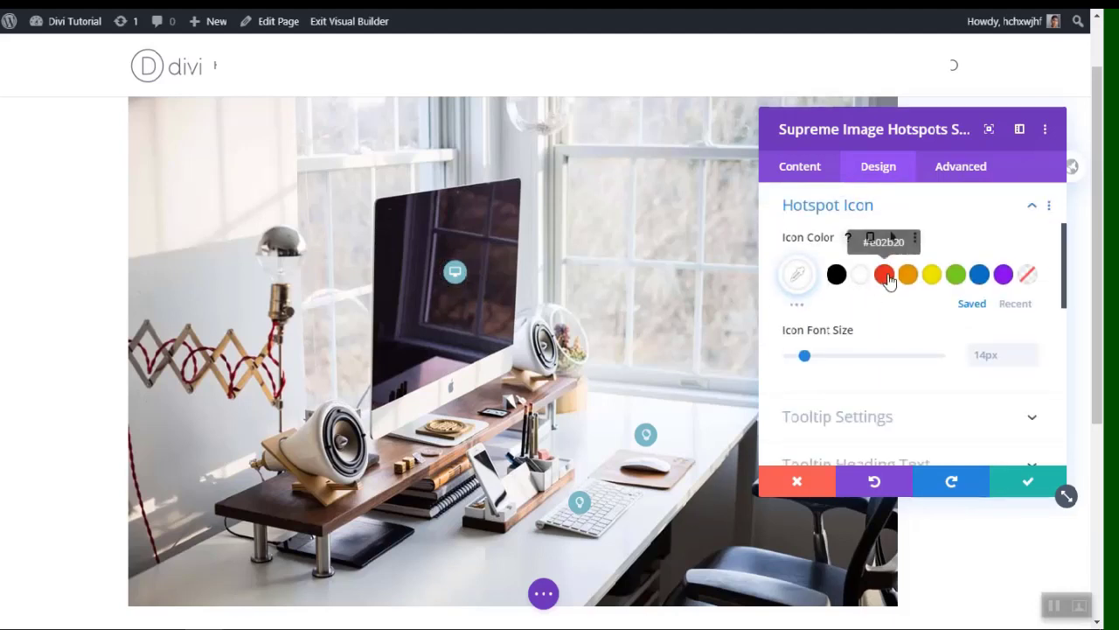
pyautogui.click(886, 277)
pyautogui.click(909, 277)
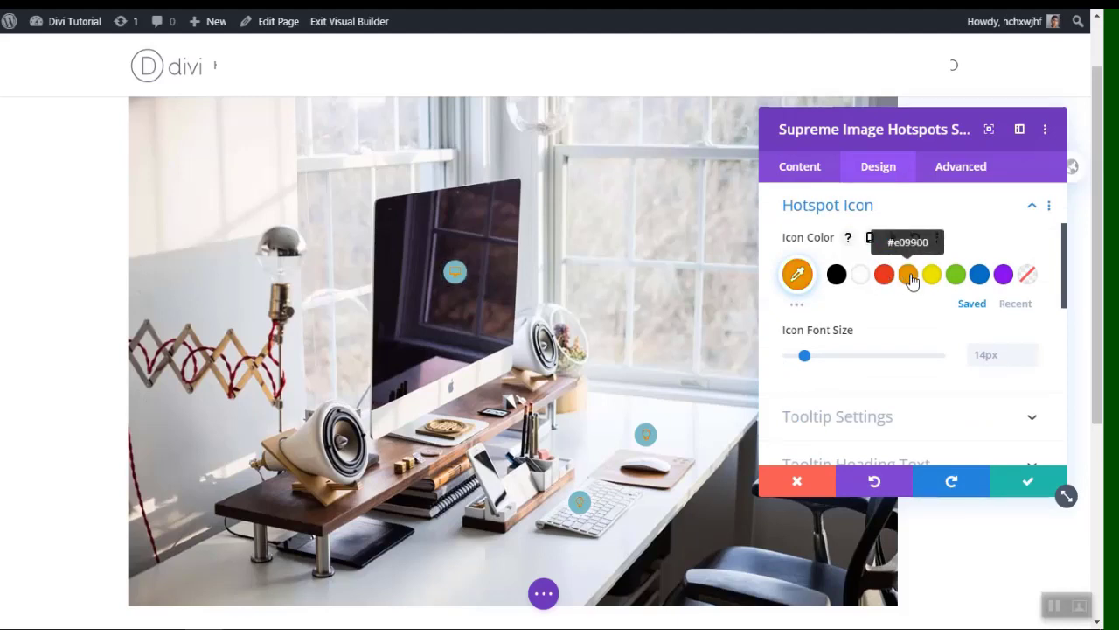
pyautogui.click(934, 278)
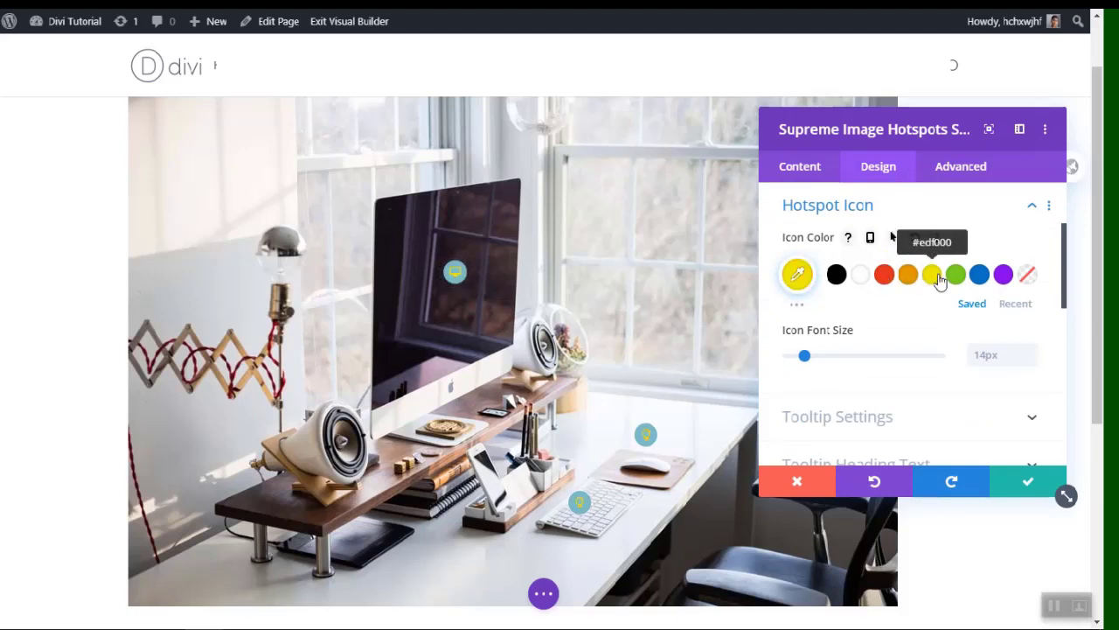
pyautogui.click(861, 277)
pyautogui.click(835, 208)
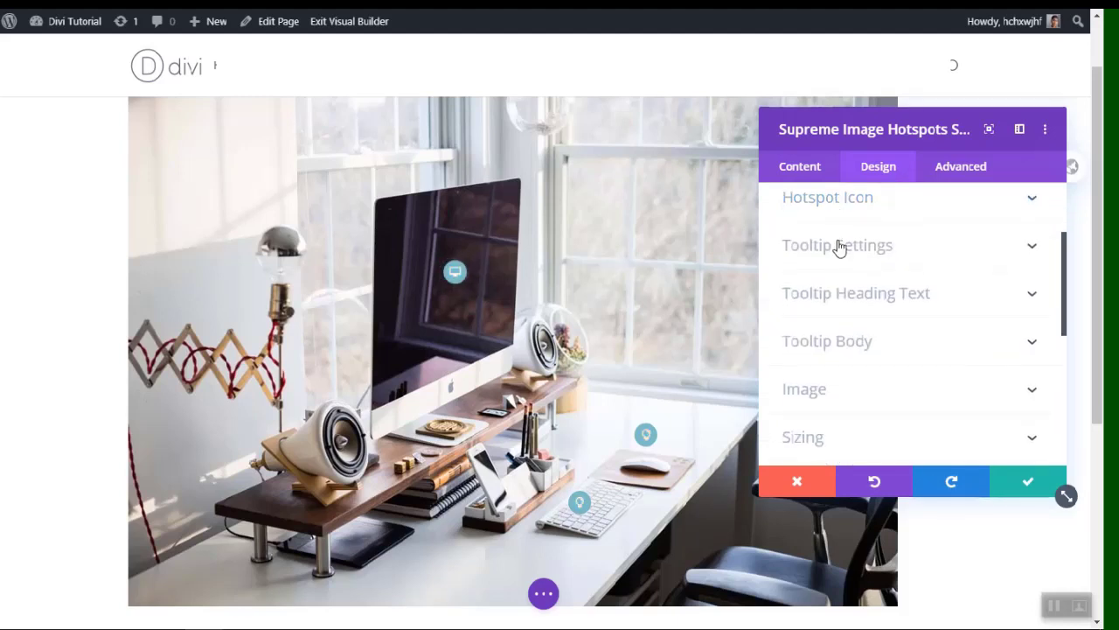
# - Set the tooltip background colour to white (#ffffff)
pyautogui.click(838, 253)
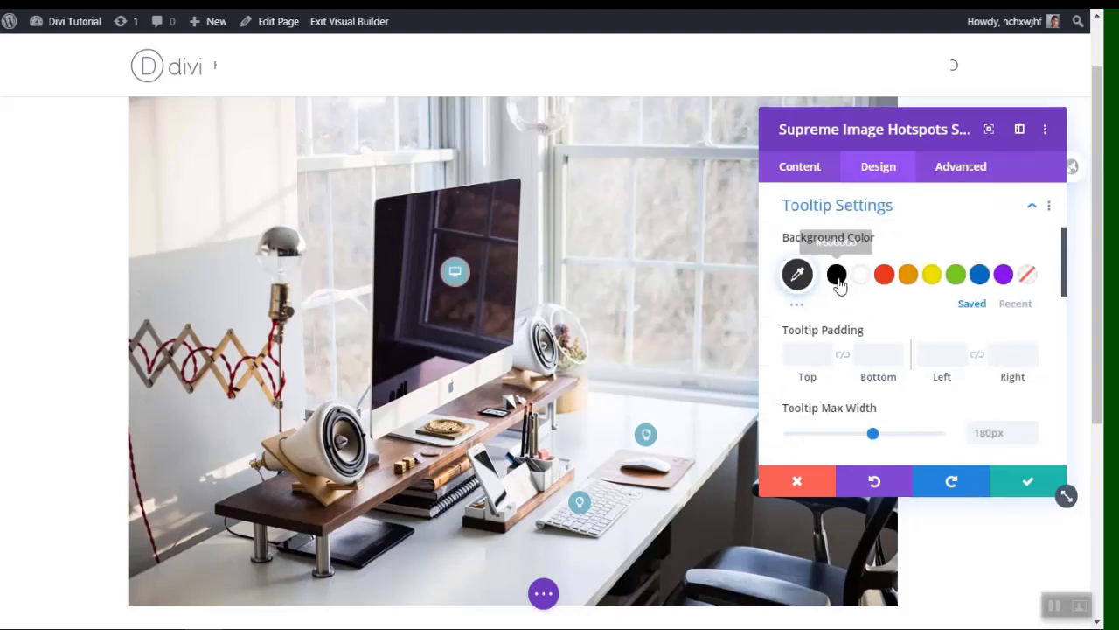
pyautogui.moveTo(646, 437)
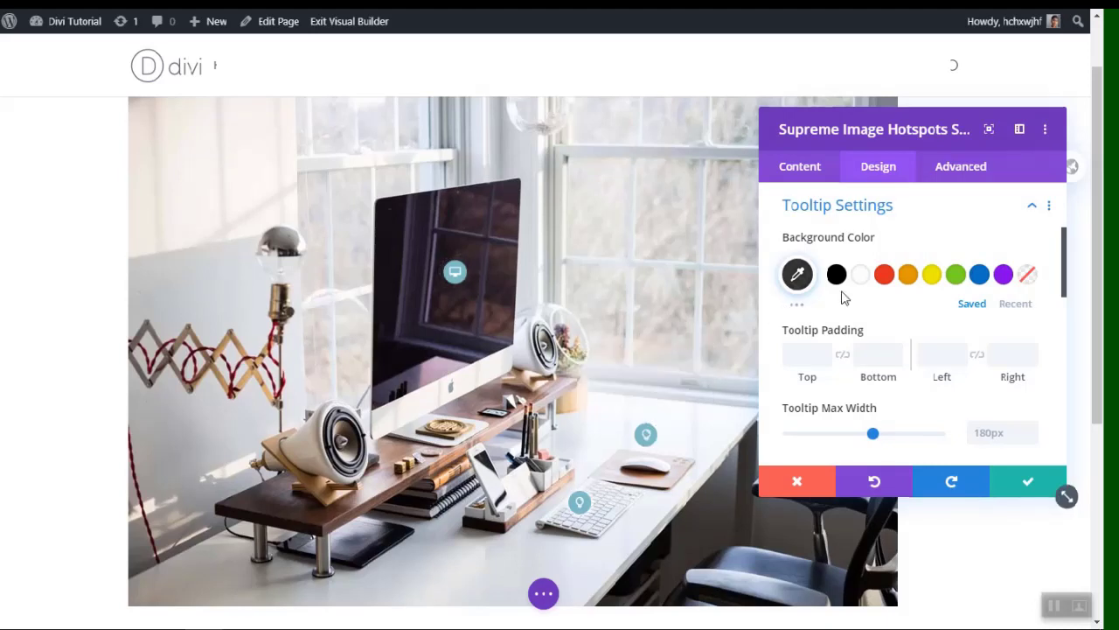
pyautogui.click(866, 278)
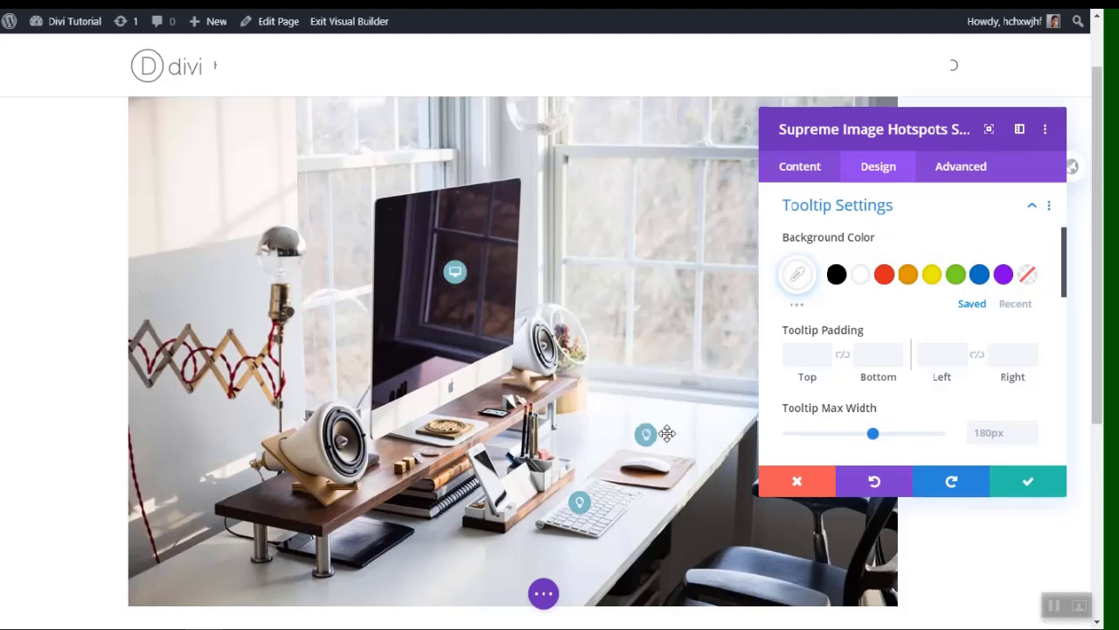
pyautogui.scroll(-1, 848, 317)
pyautogui.scroll(-3, 849, 317)
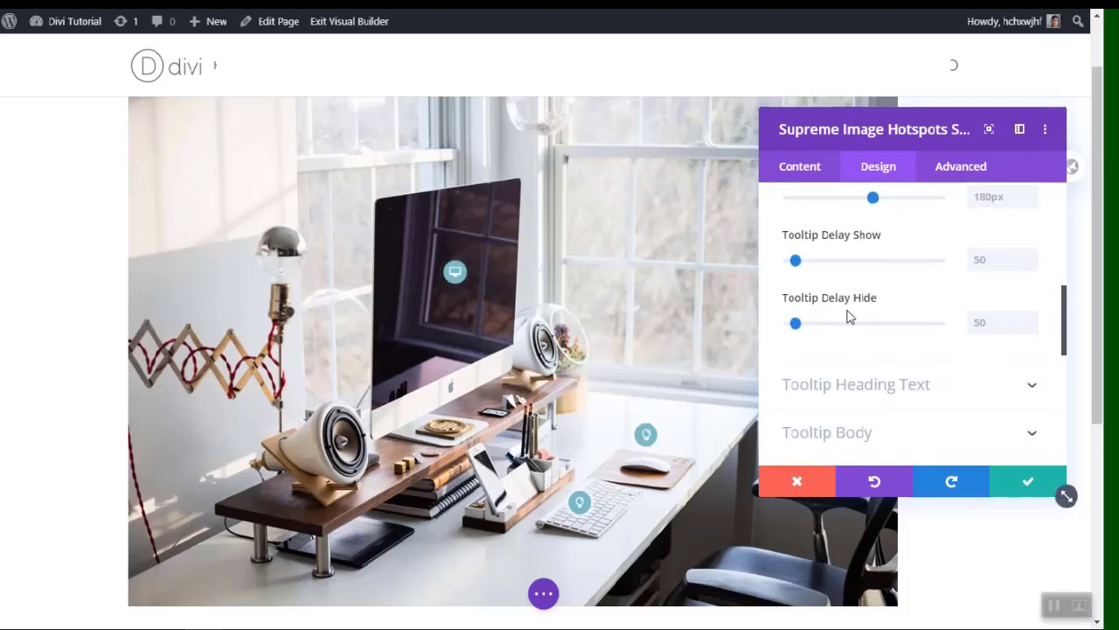
pyautogui.scroll(6, 847, 319)
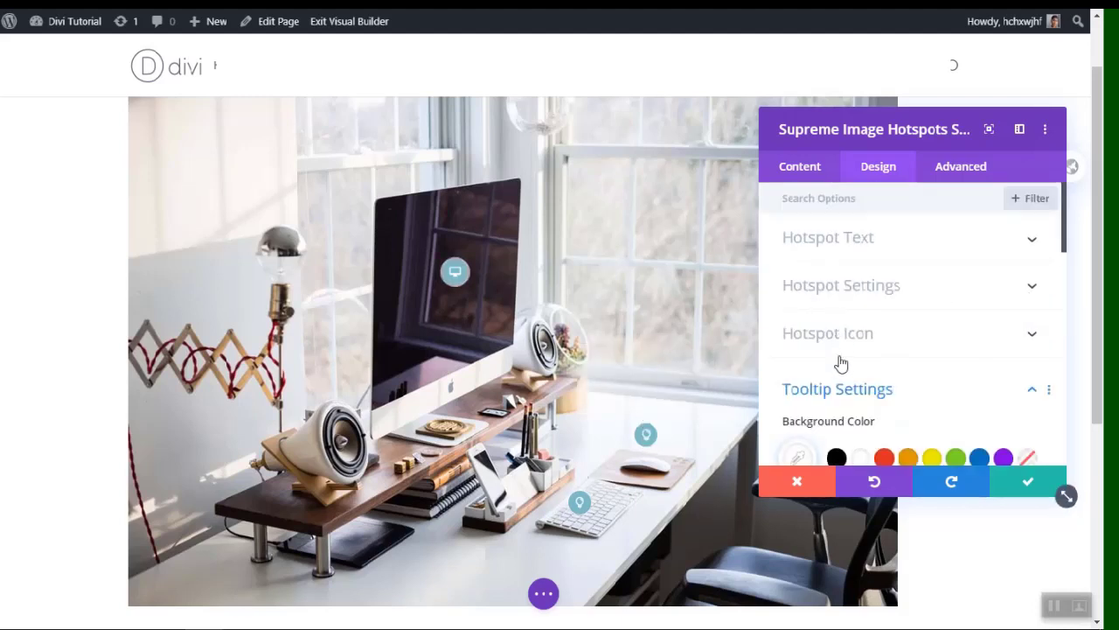
# - Make the tooltip H2 heading text colour black
pyautogui.click(837, 390)
pyautogui.click(839, 249)
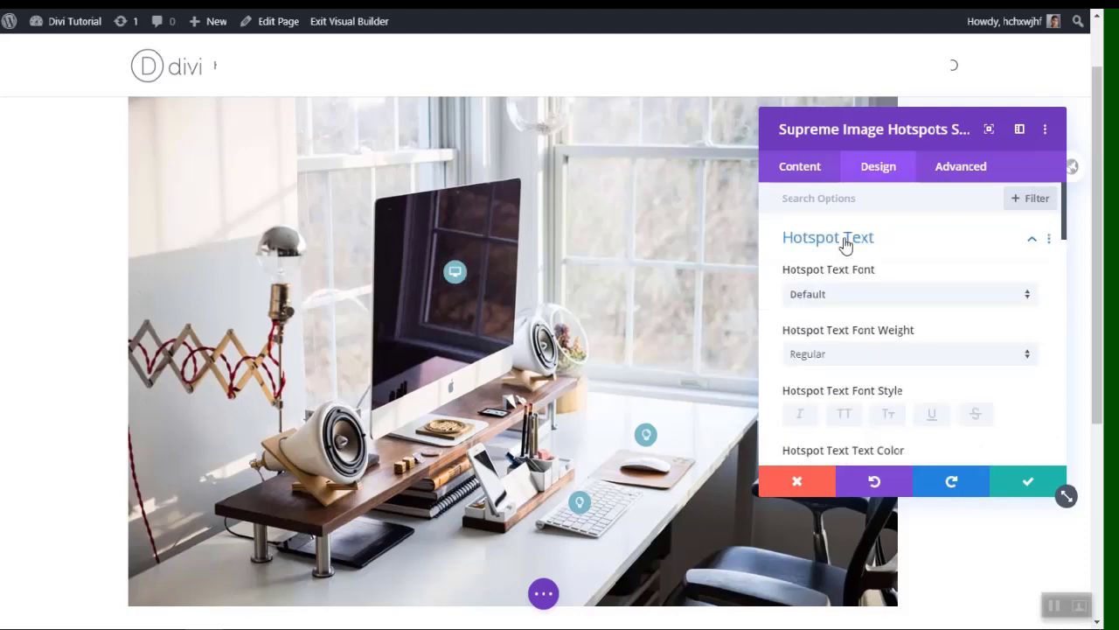
pyautogui.click(845, 245)
pyautogui.scroll(-3, 866, 347)
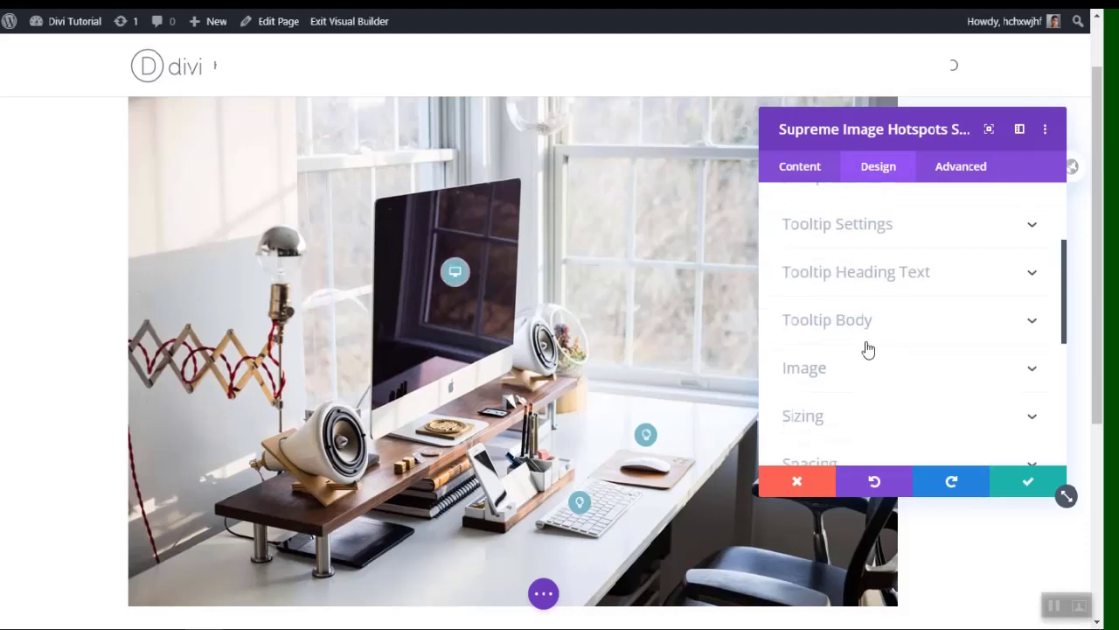
pyautogui.click(868, 285)
pyautogui.scroll(-5, 842, 279)
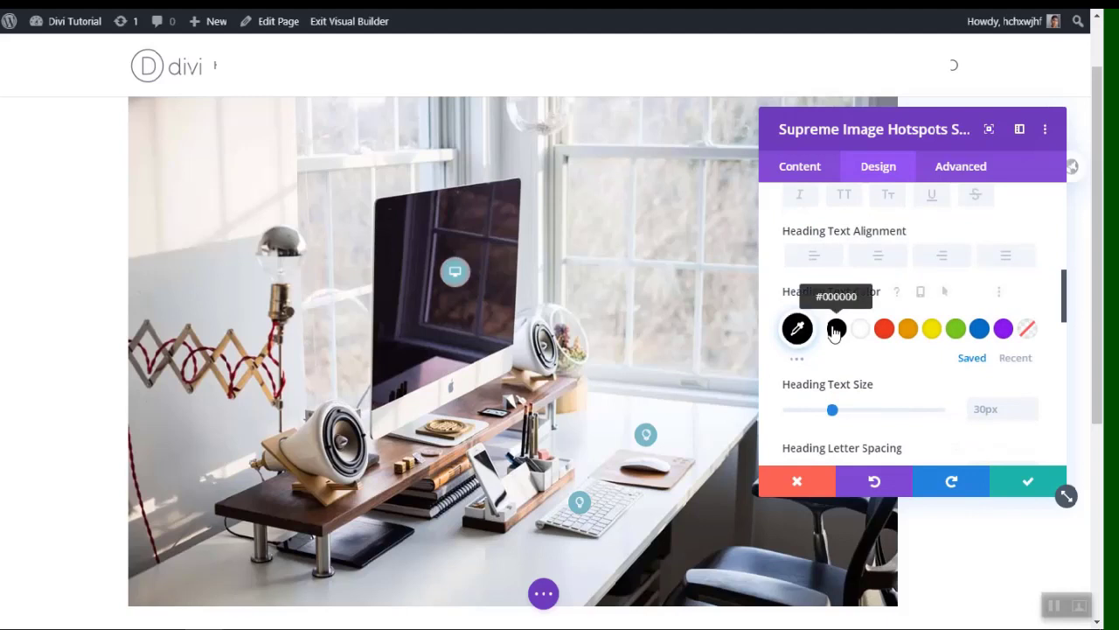
pyautogui.scroll(5, 868, 299)
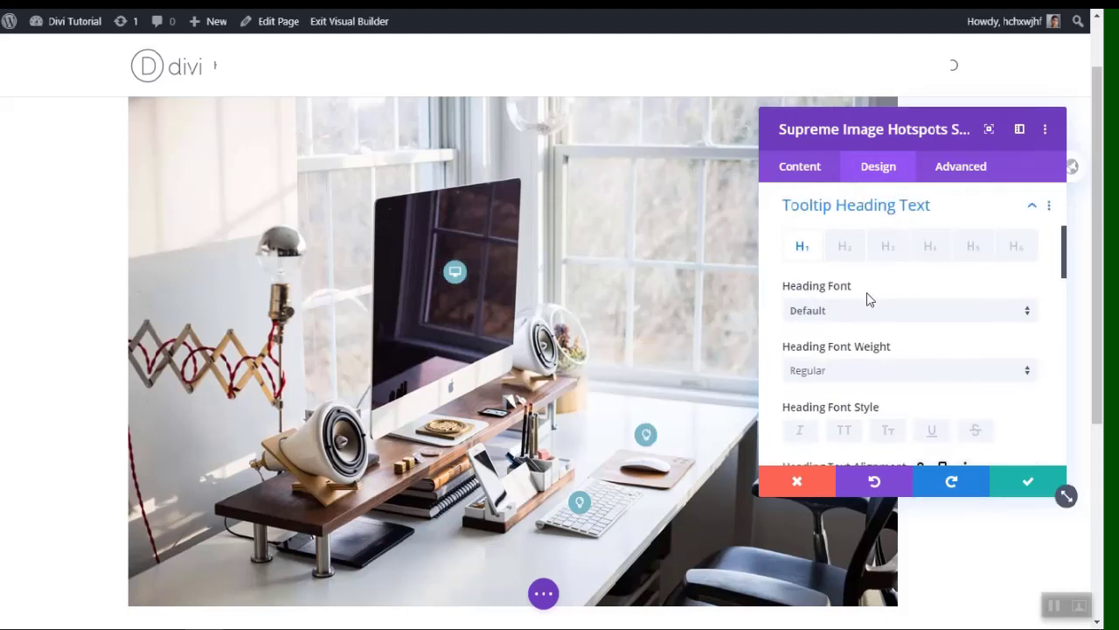
pyautogui.click(844, 249)
pyautogui.scroll(-4, 865, 315)
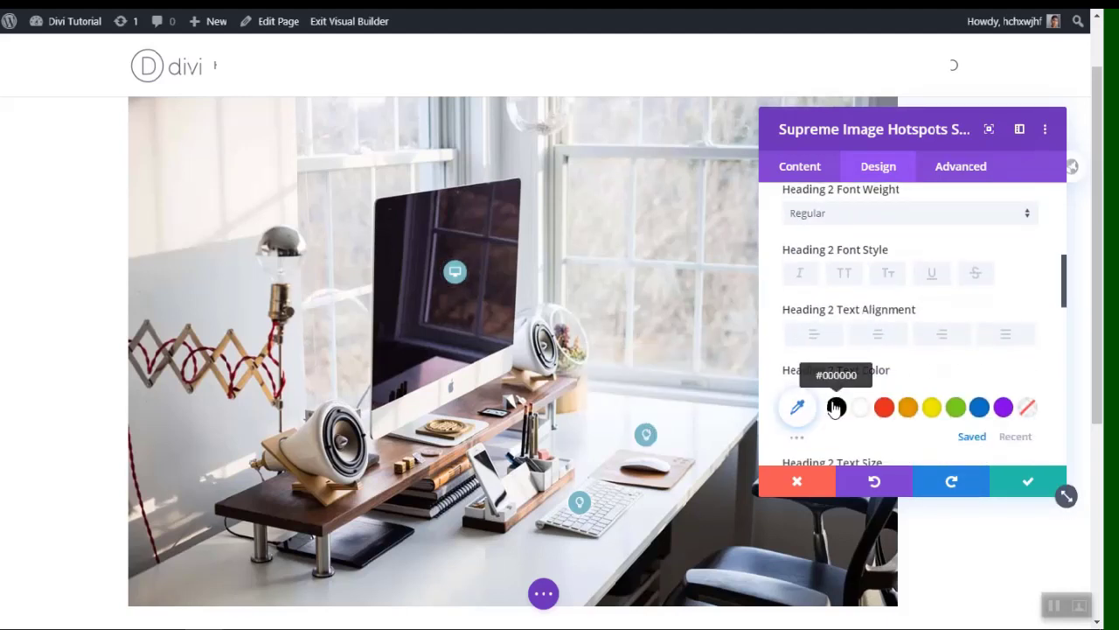
pyautogui.click(837, 407)
pyautogui.moveTo(646, 442)
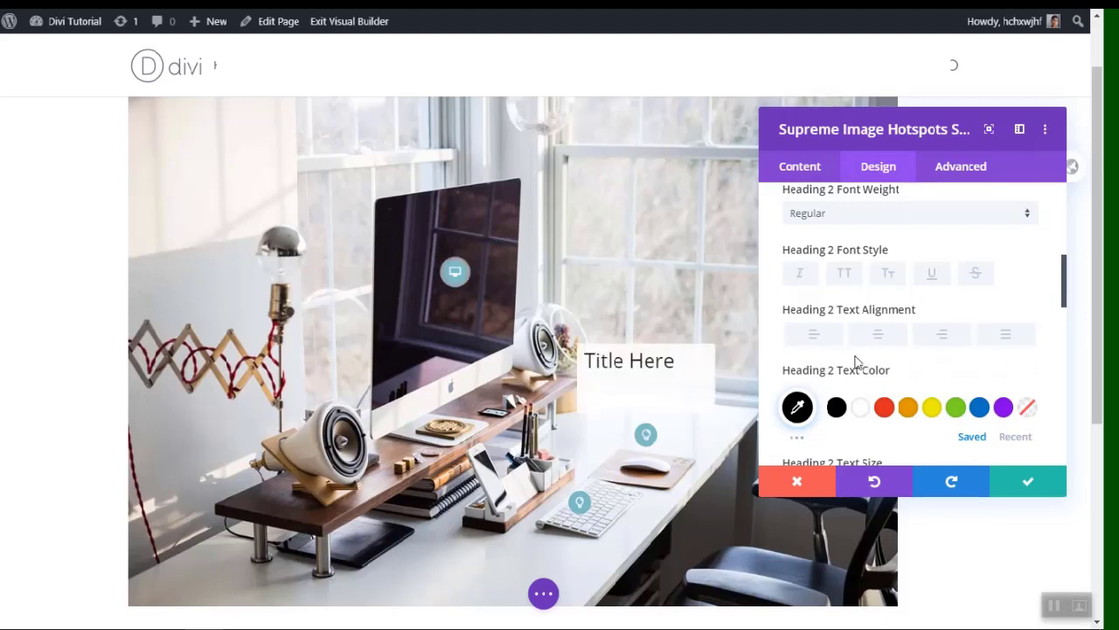
pyautogui.scroll(4, 861, 332)
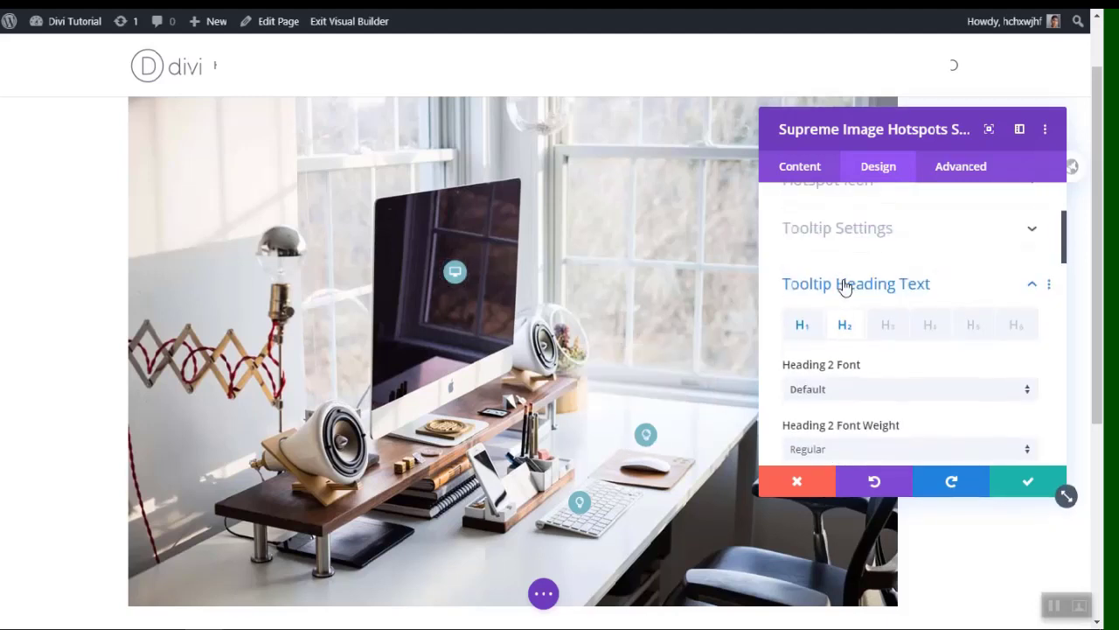
pyautogui.click(845, 285)
# - Set the tooltip body text colour to rgba(0,0,0,0.88)
pyautogui.click(837, 325)
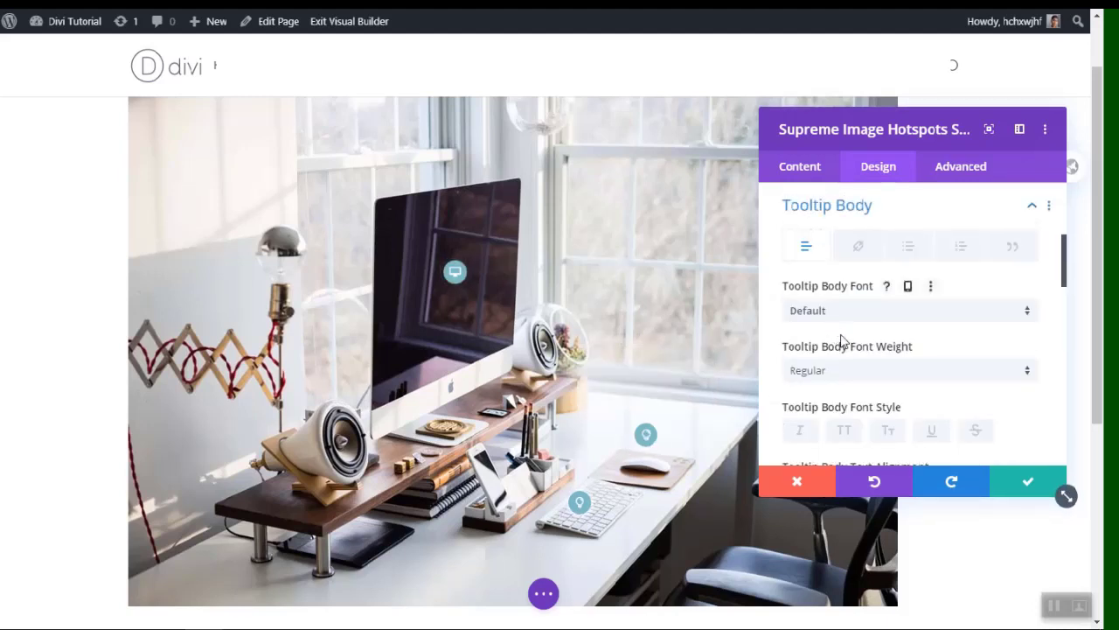
pyautogui.scroll(-2, 835, 325)
pyautogui.click(805, 404)
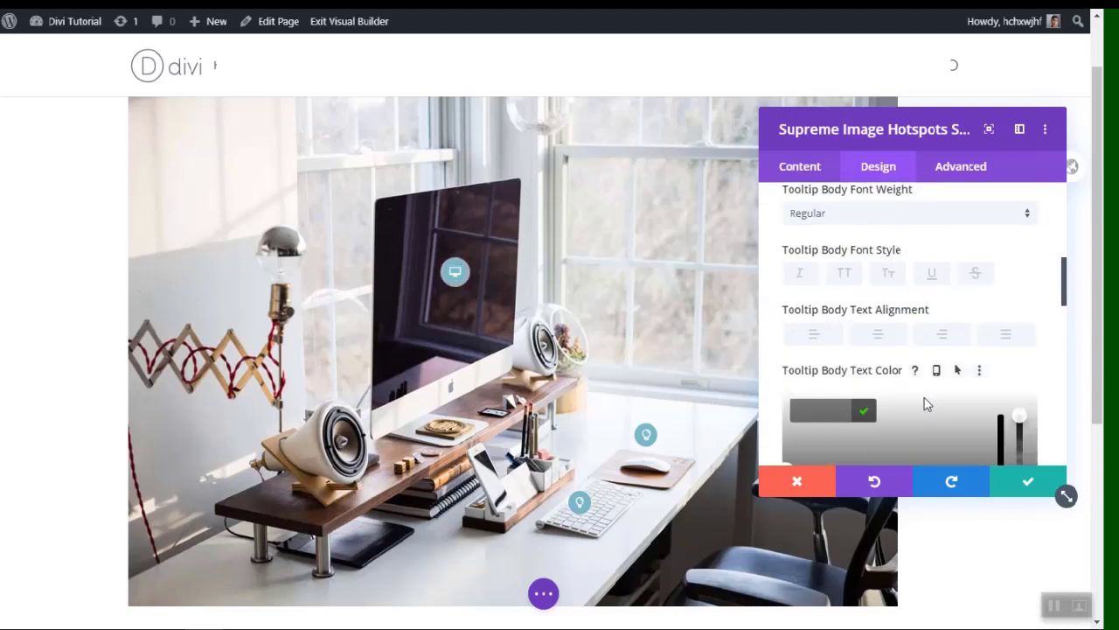
pyautogui.scroll(-1, 924, 400)
pyautogui.scroll(-1, 933, 377)
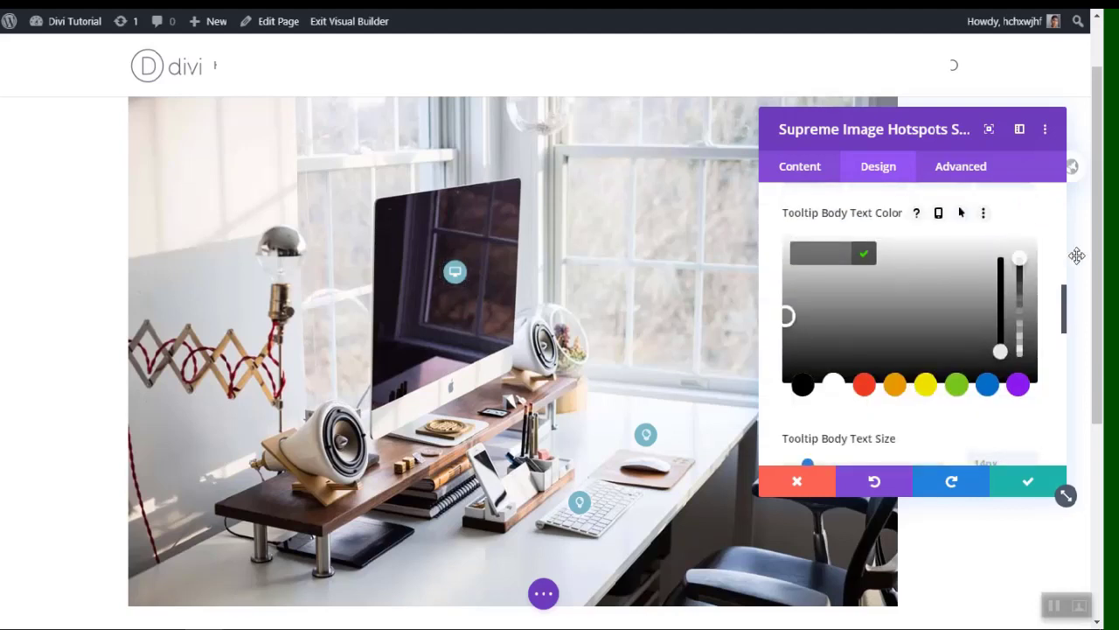
pyautogui.click(1020, 270)
pyautogui.click(1037, 217)
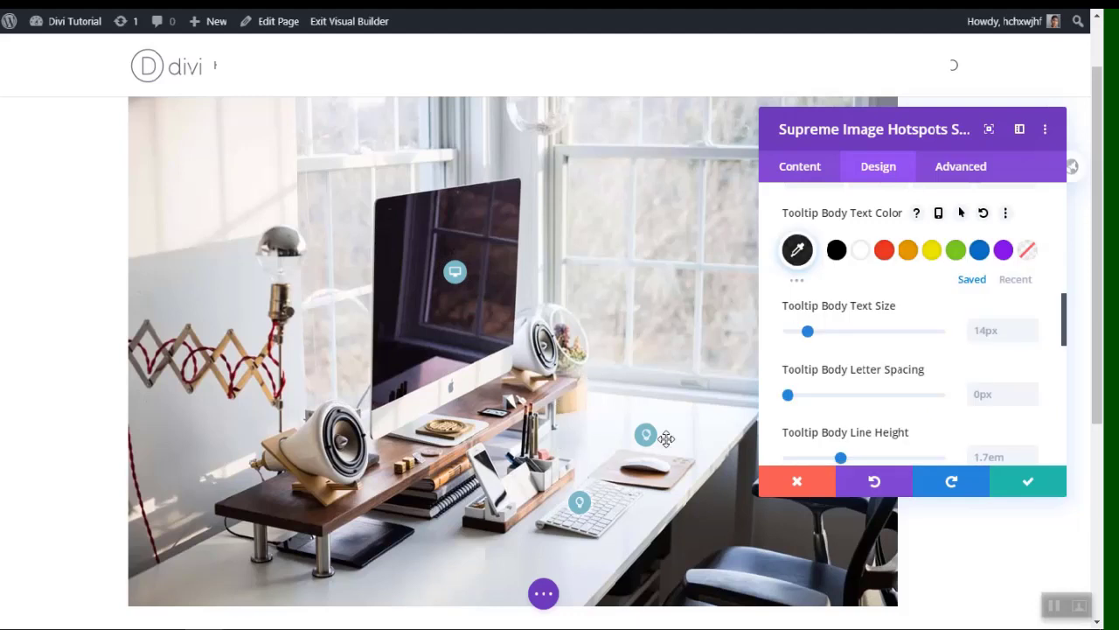
pyautogui.moveTo(647, 439)
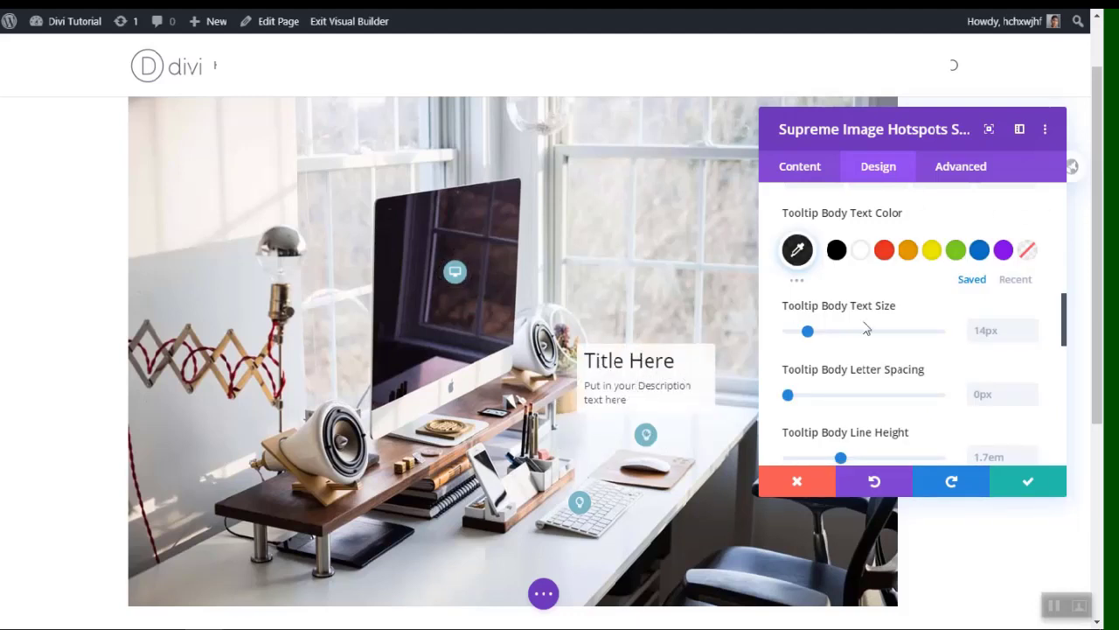
pyautogui.scroll(5, 868, 332)
pyautogui.click(854, 289)
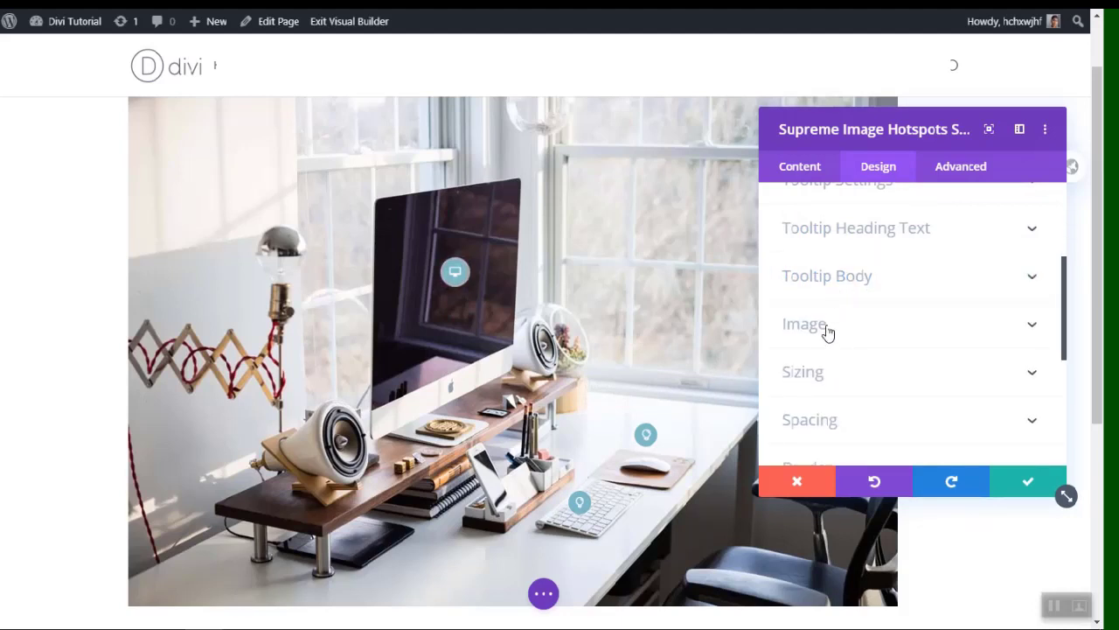
# - Expand and collapse the Image settings, then scroll through the Design options
pyautogui.click(827, 326)
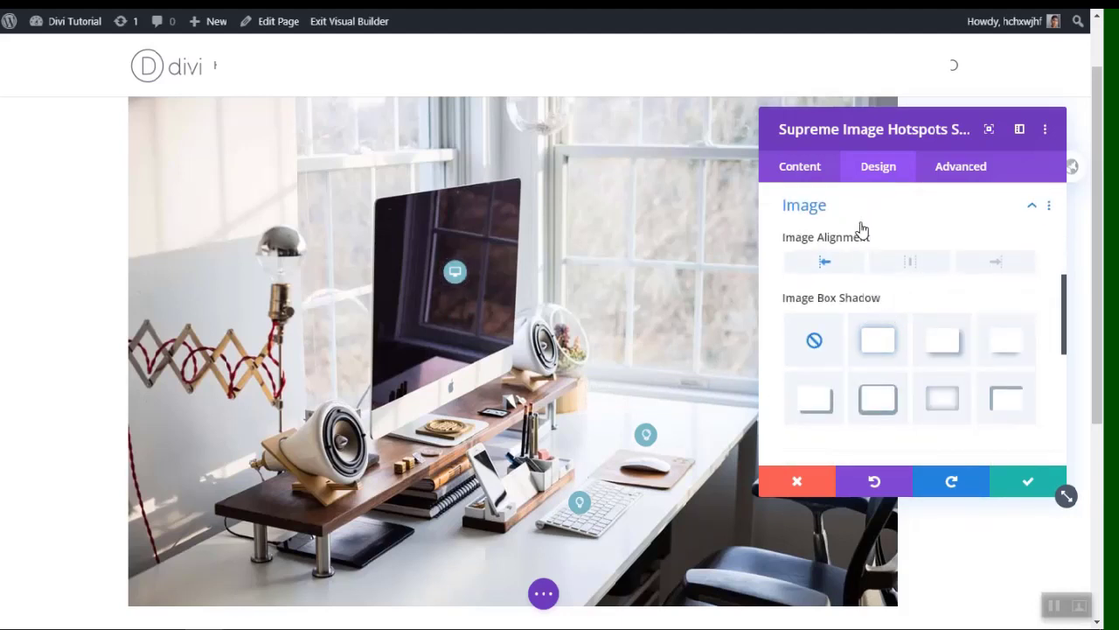
pyautogui.click(854, 220)
pyautogui.scroll(-1, 849, 237)
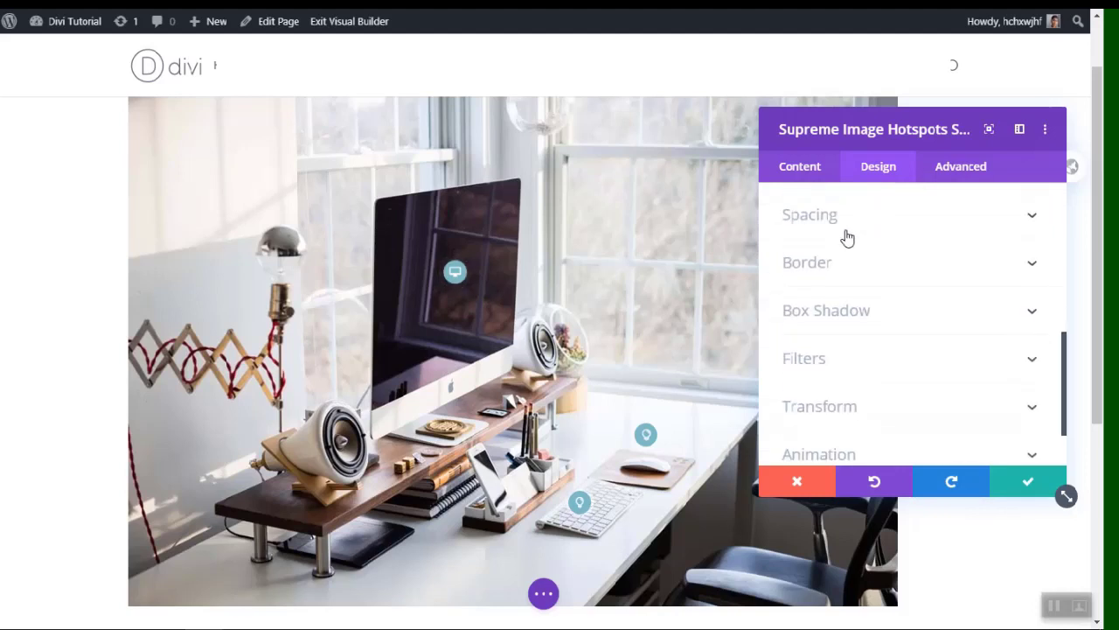
pyautogui.scroll(-2, 846, 237)
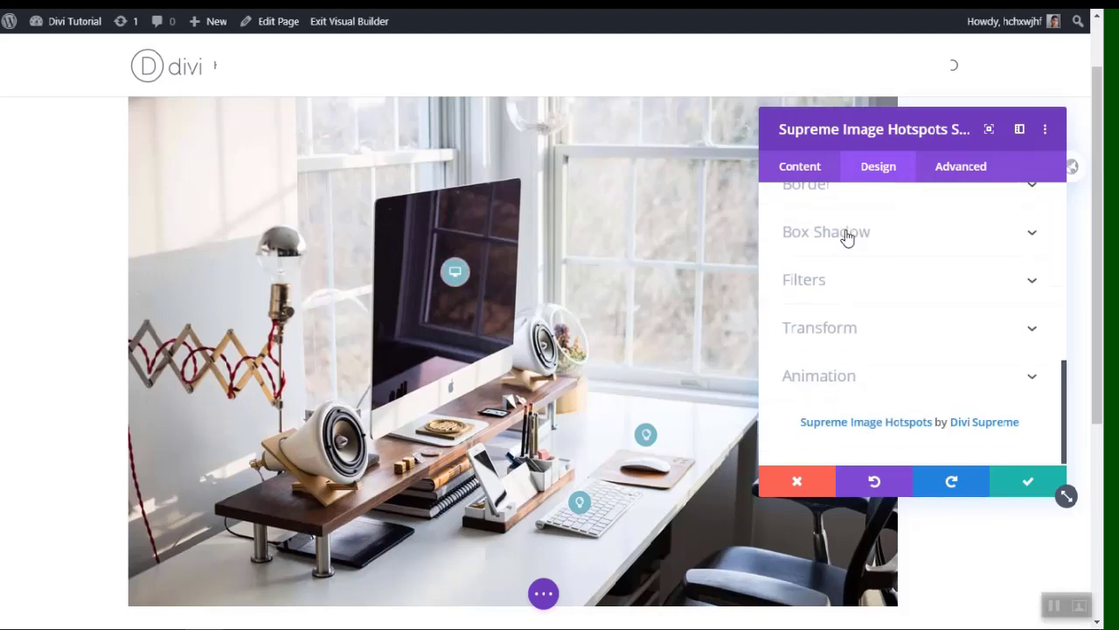
pyautogui.scroll(1, 667, 233)
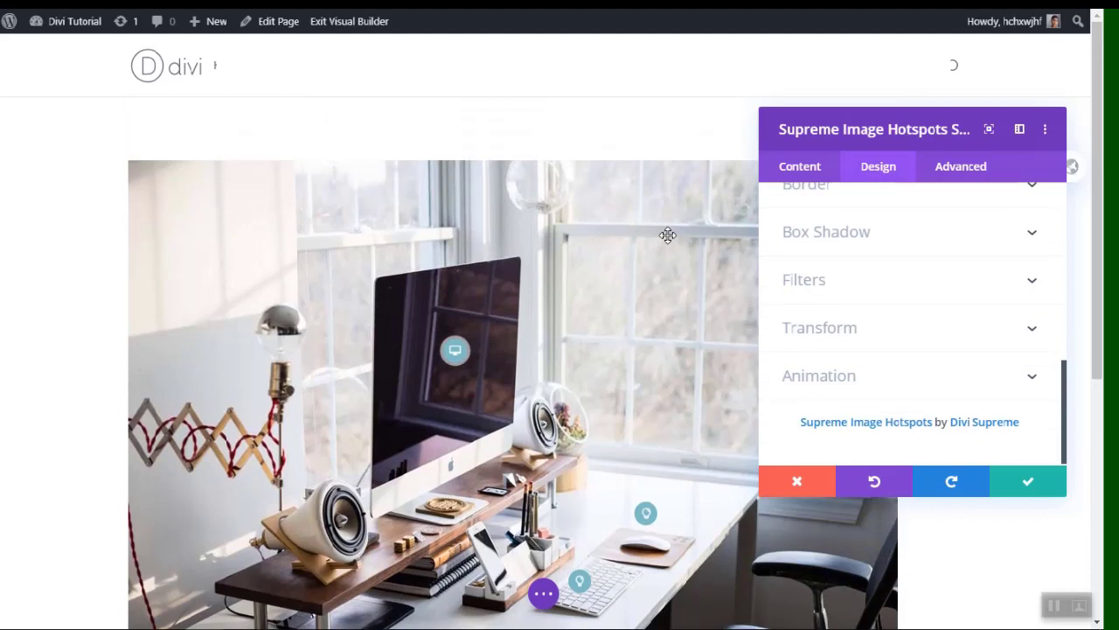
# - Try red, orange and yellow backgrounds on the first hotspot, then settle on white
pyautogui.click(806, 169)
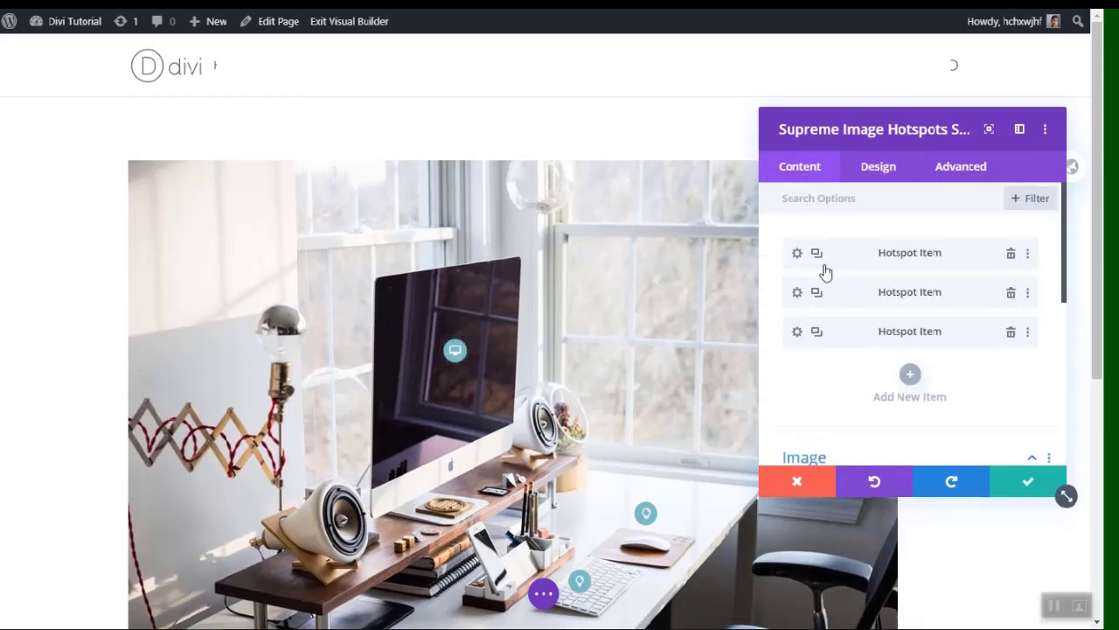
pyautogui.click(797, 254)
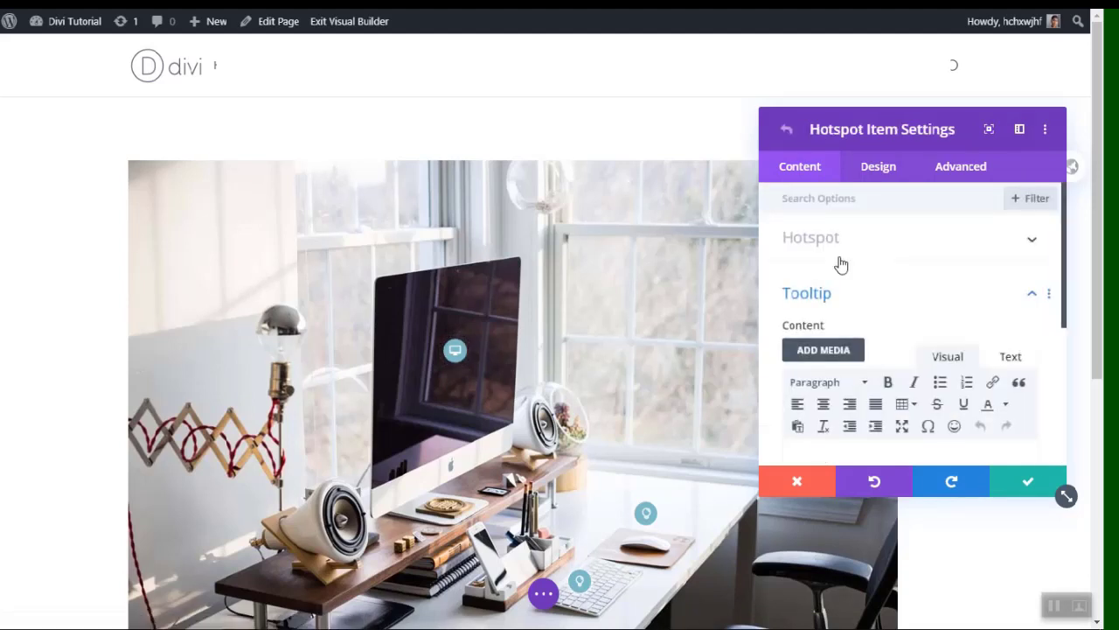
pyautogui.scroll(-5, 919, 223)
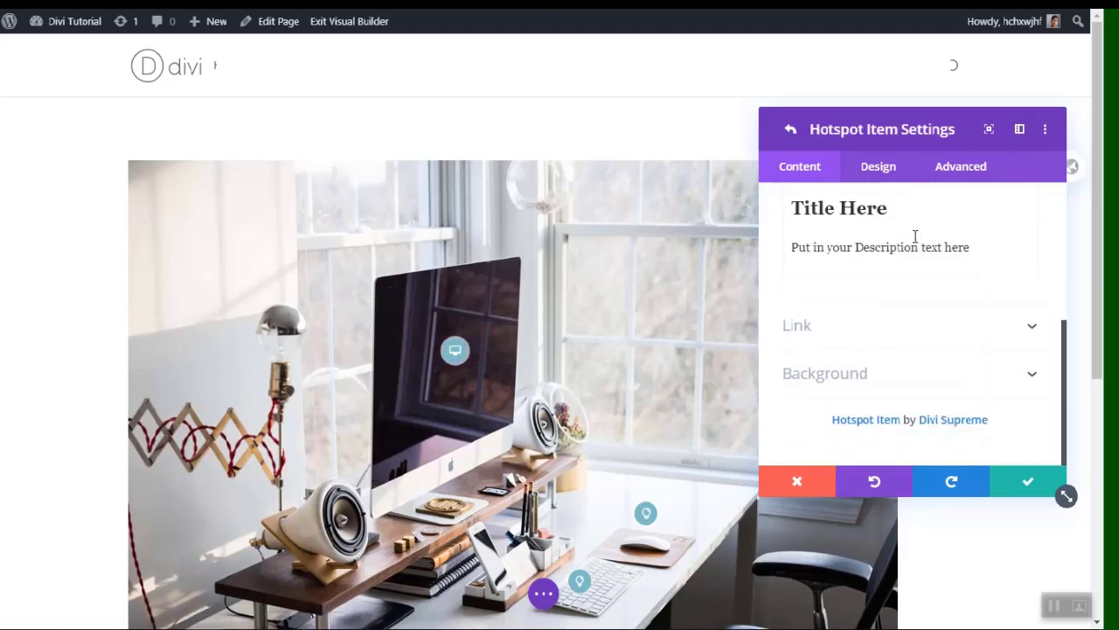
pyautogui.click(846, 373)
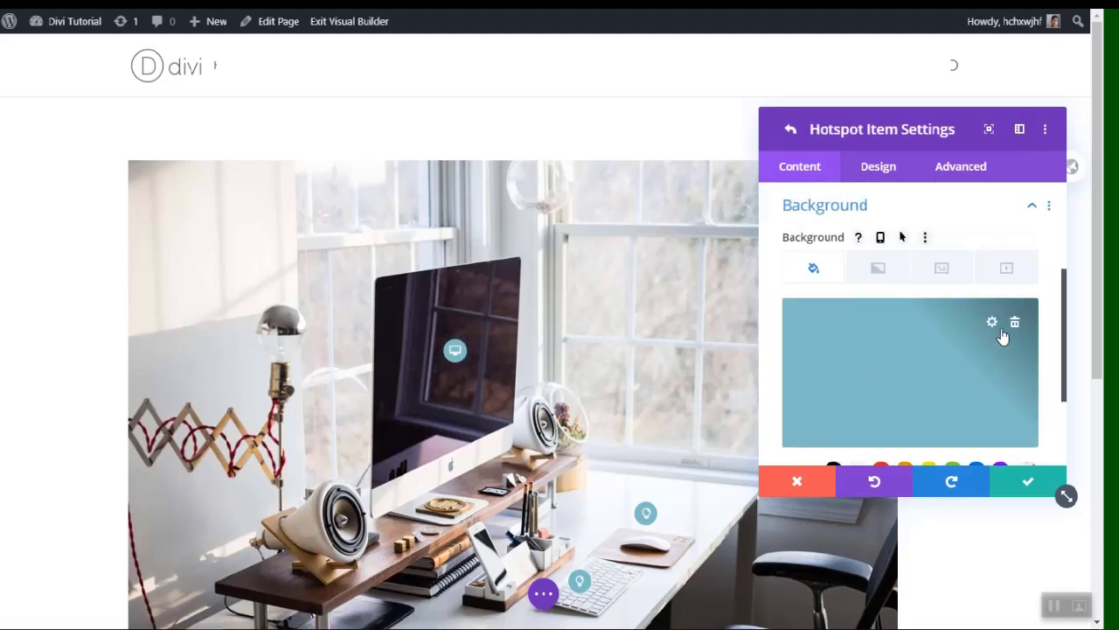
pyautogui.scroll(2, 929, 384)
pyautogui.click(899, 402)
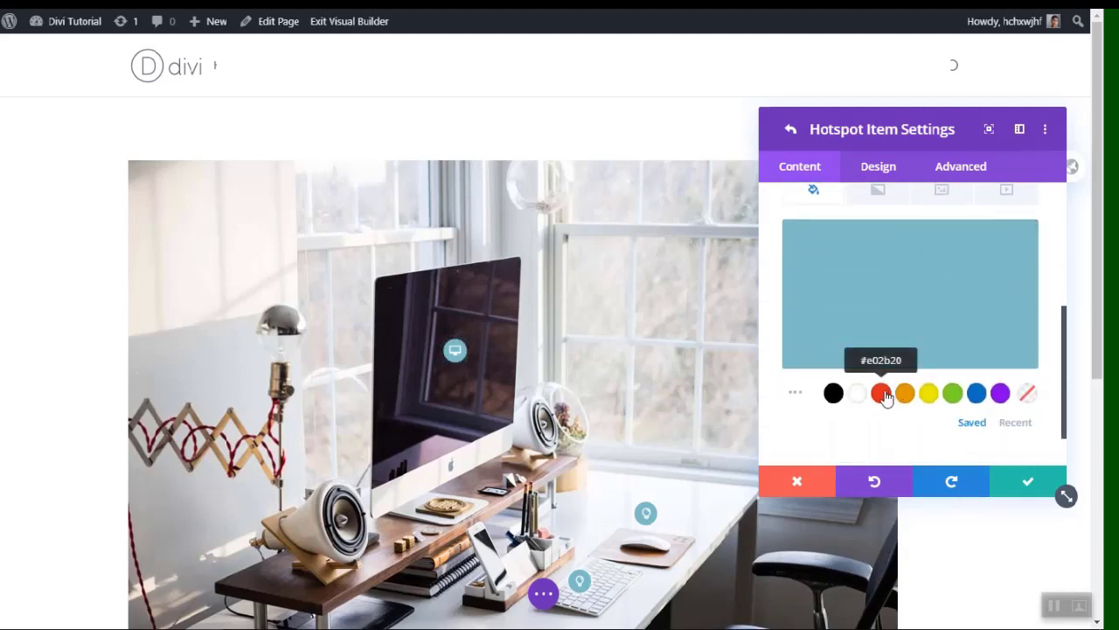
pyautogui.click(880, 394)
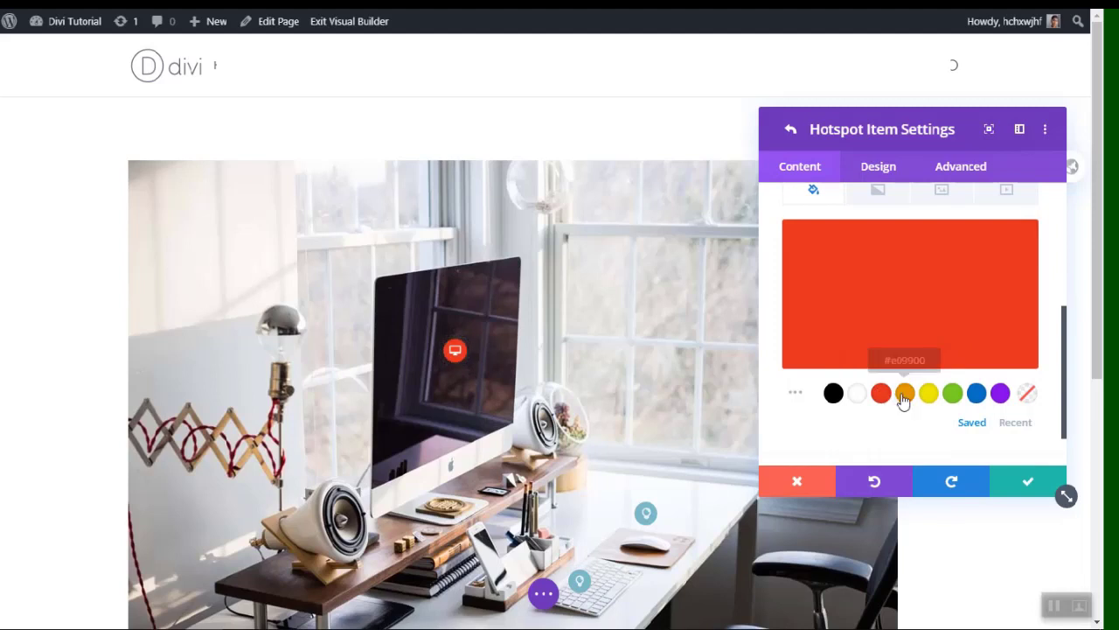
pyautogui.click(905, 395)
pyautogui.click(926, 395)
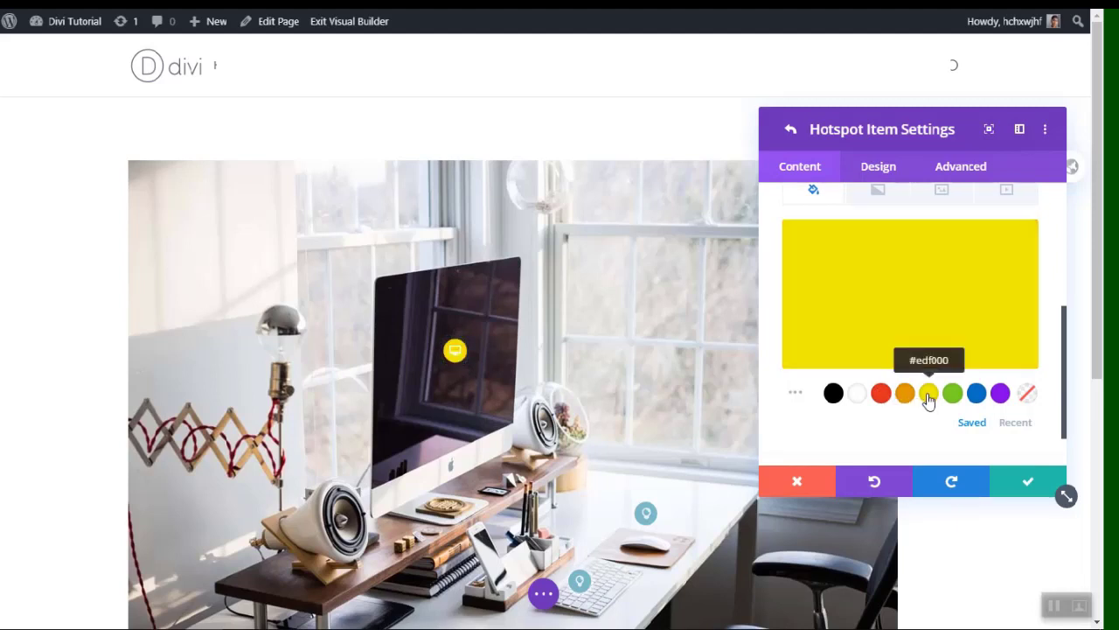
pyautogui.click(859, 395)
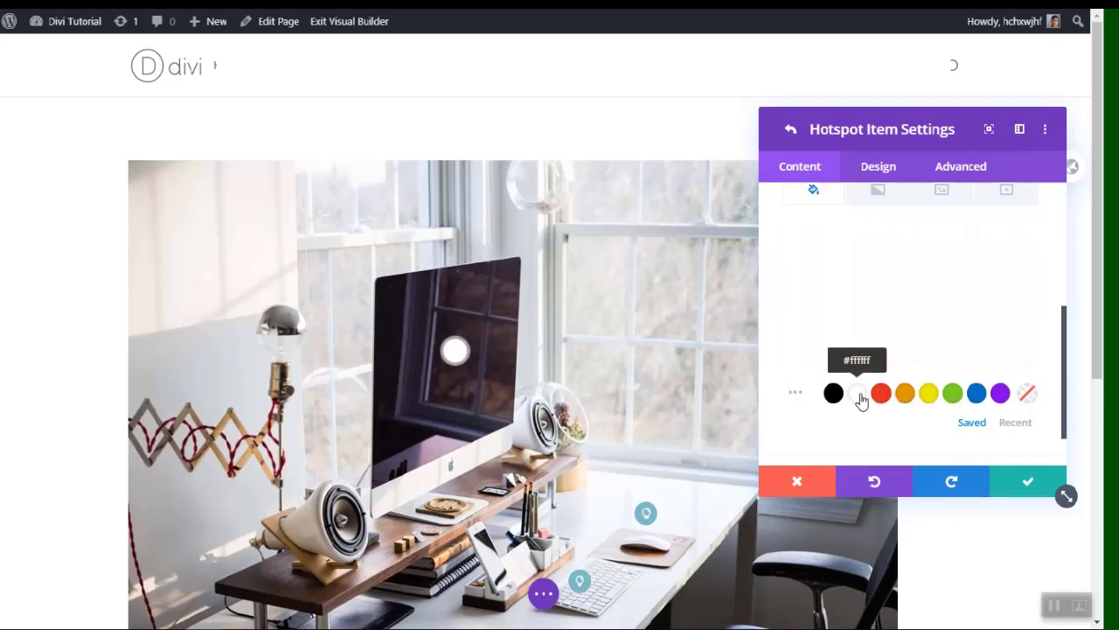
# - Make the first hotspot's icon black (#000000) and save the item
pyautogui.click(876, 169)
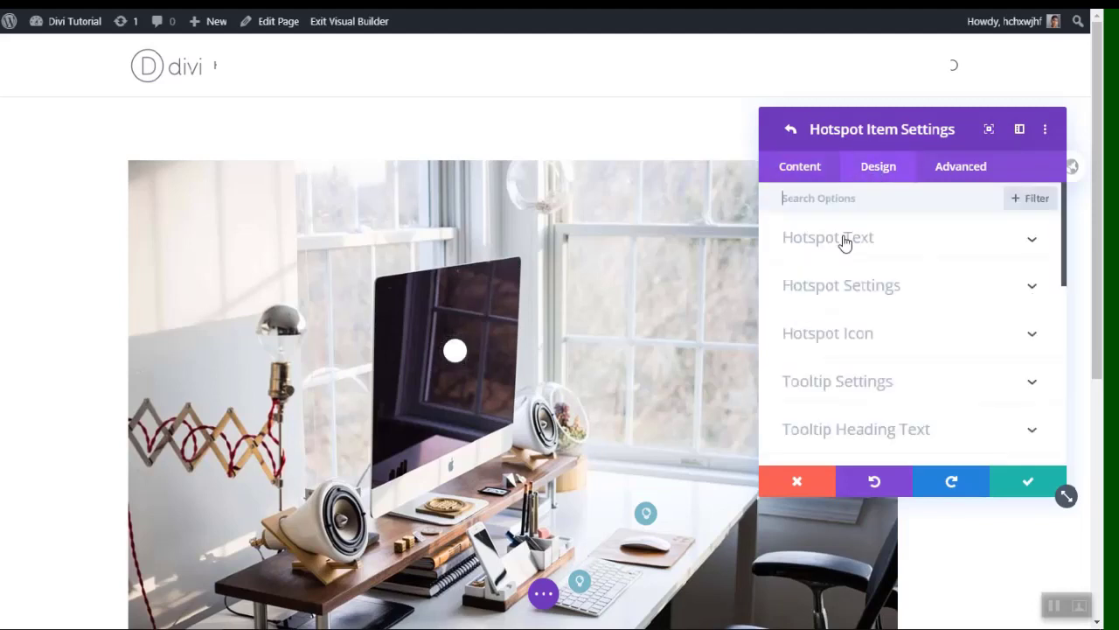
pyautogui.click(837, 332)
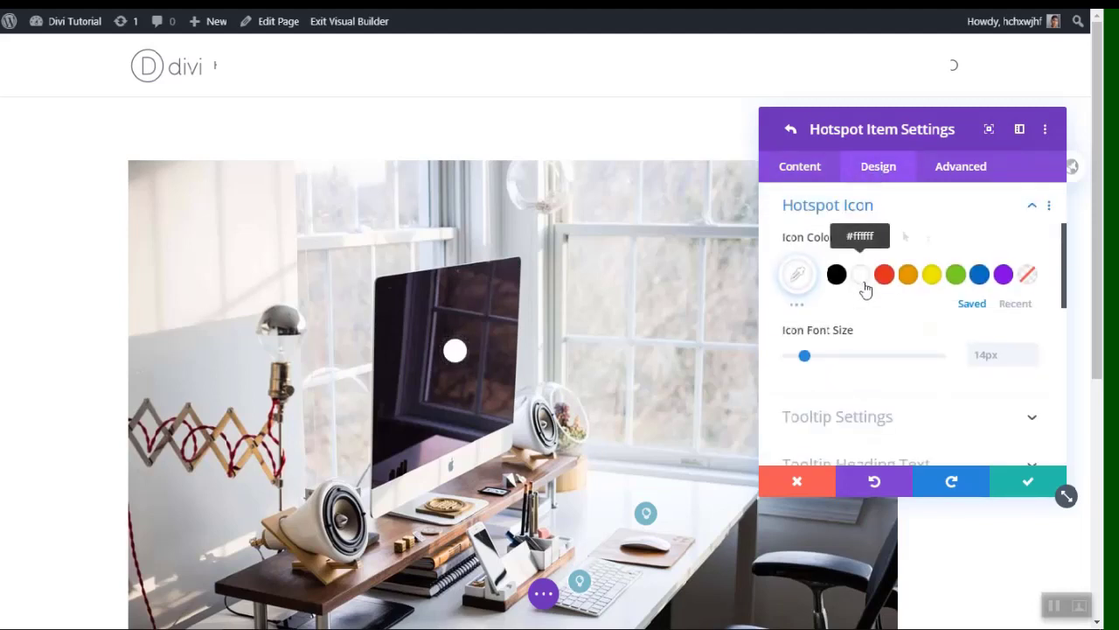
pyautogui.click(835, 276)
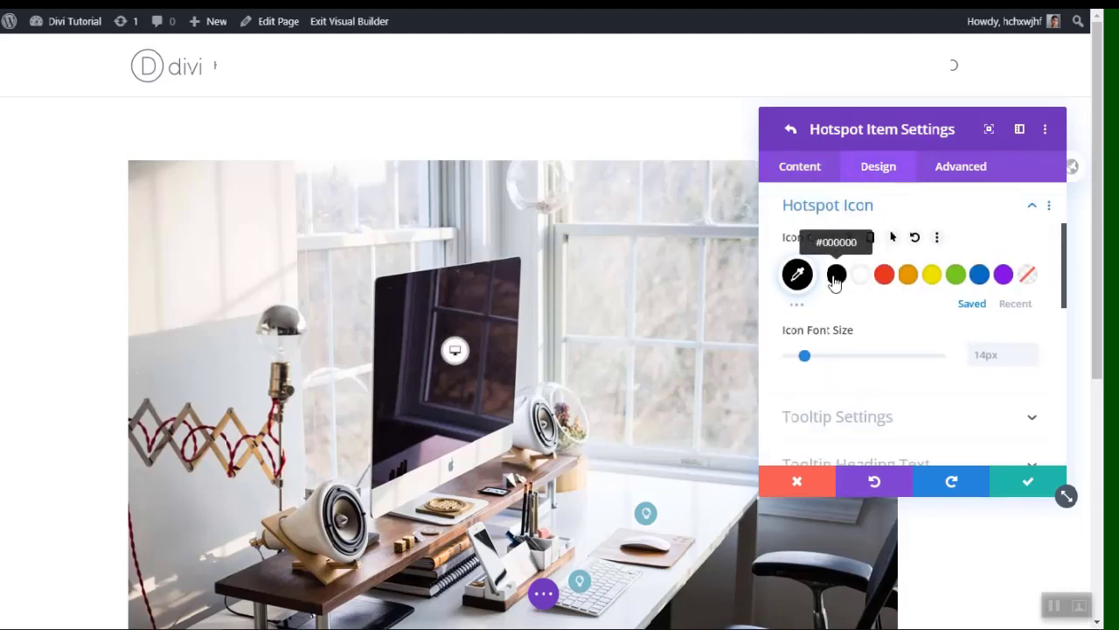
pyautogui.click(837, 209)
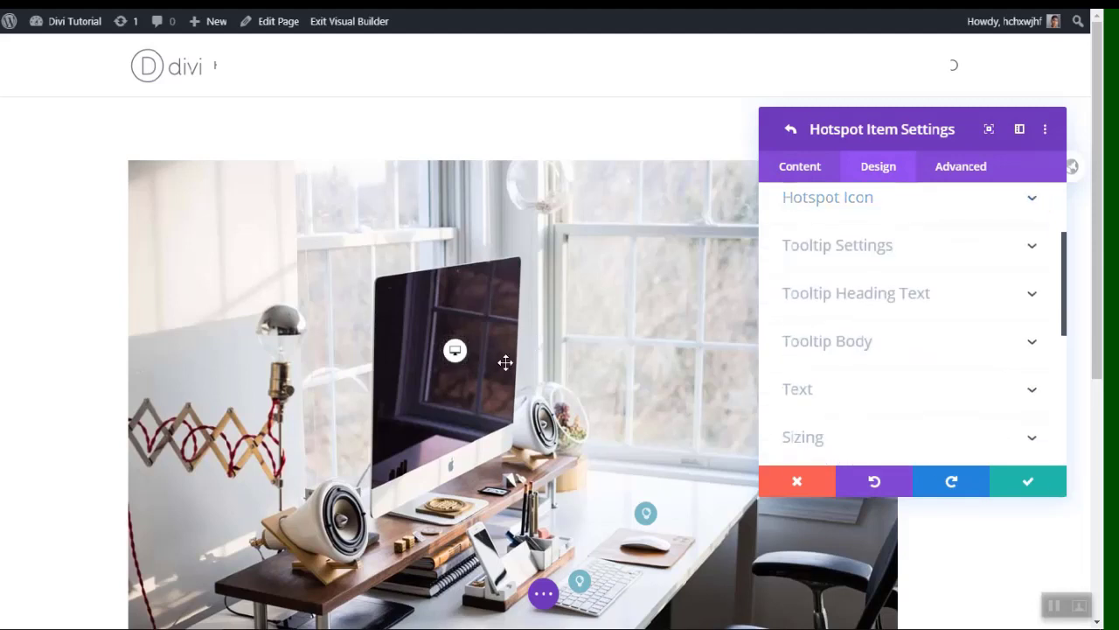
pyautogui.moveTo(455, 353)
pyautogui.click(1023, 481)
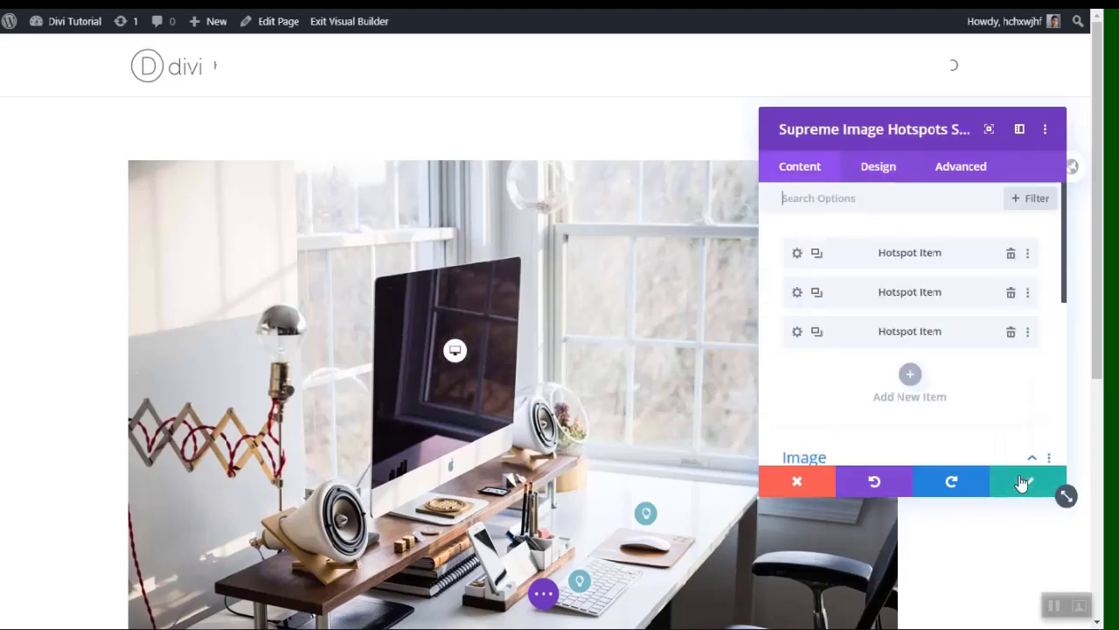
# - Save and close the Supreme Image Hotspots settings, leaving the desk photo with three hotspots
pyautogui.click(1023, 481)
pyautogui.scroll(-1, 1055, 293)
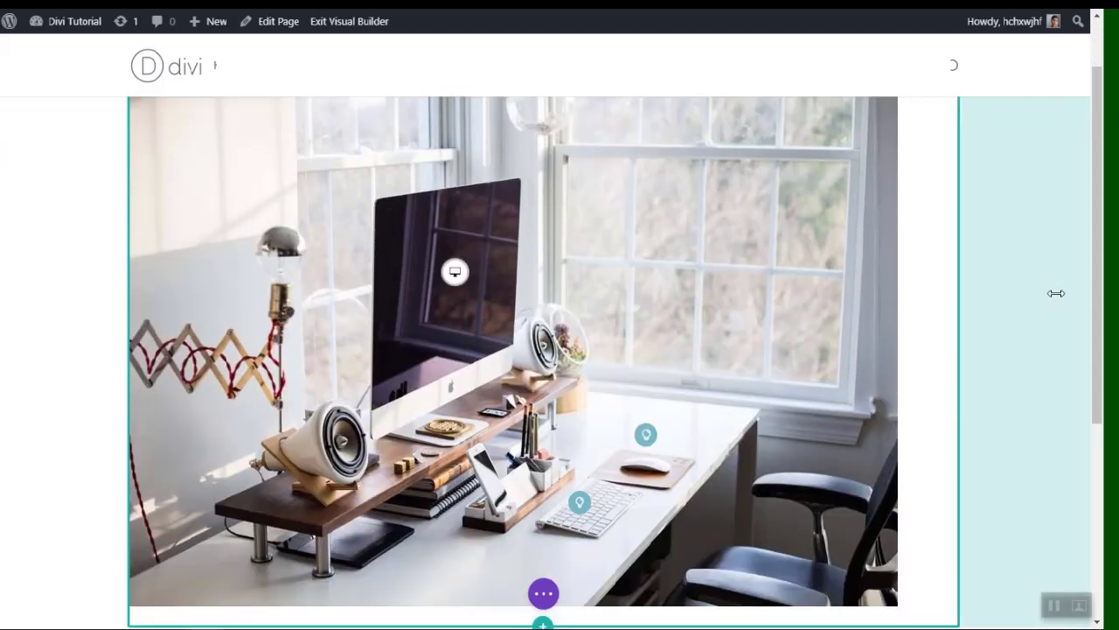